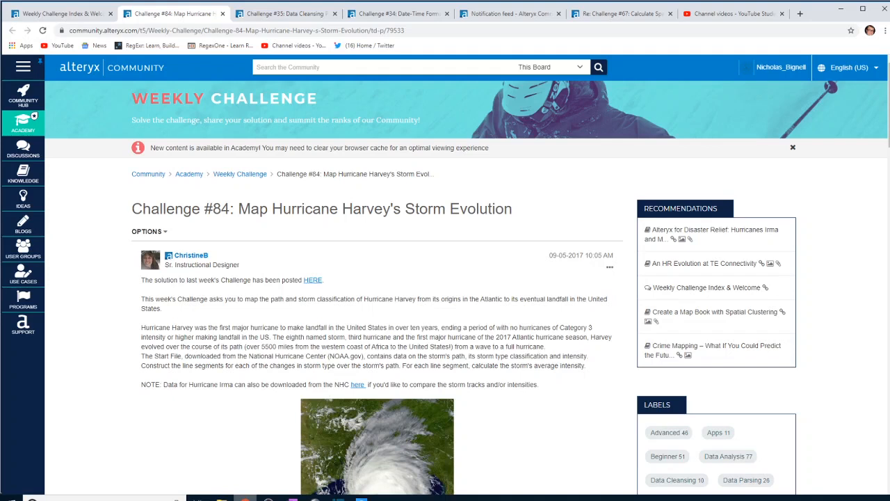
# Step: Switch to Alteryx Designer, select the Start File input tool and run the Weekly Challenge #84 workflow
pyautogui.scroll(-3, 252, 361)
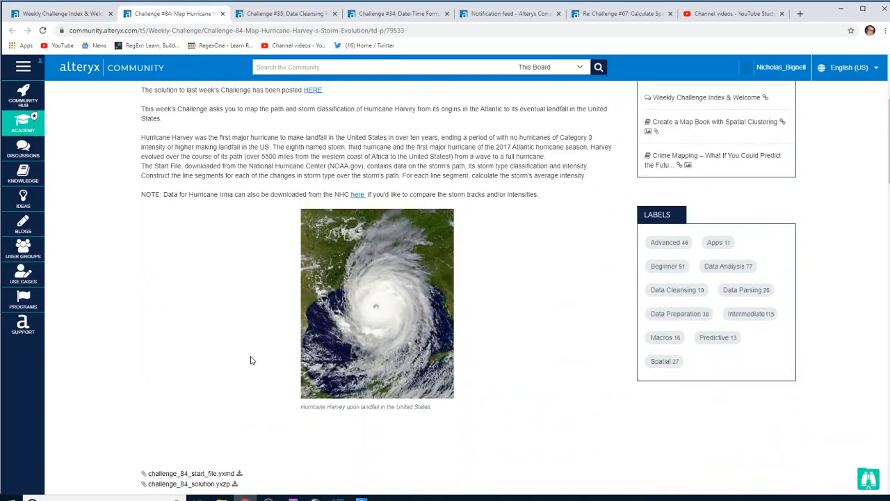
pyautogui.click(361, 498)
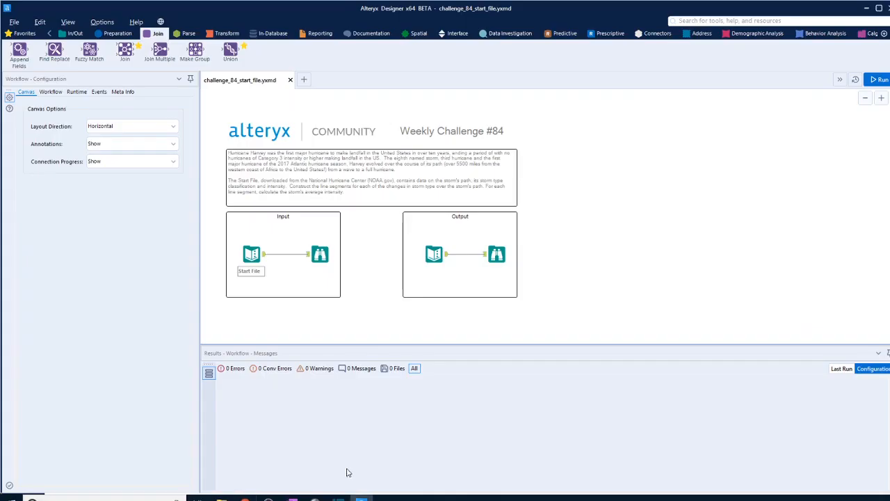
pyautogui.click(259, 257)
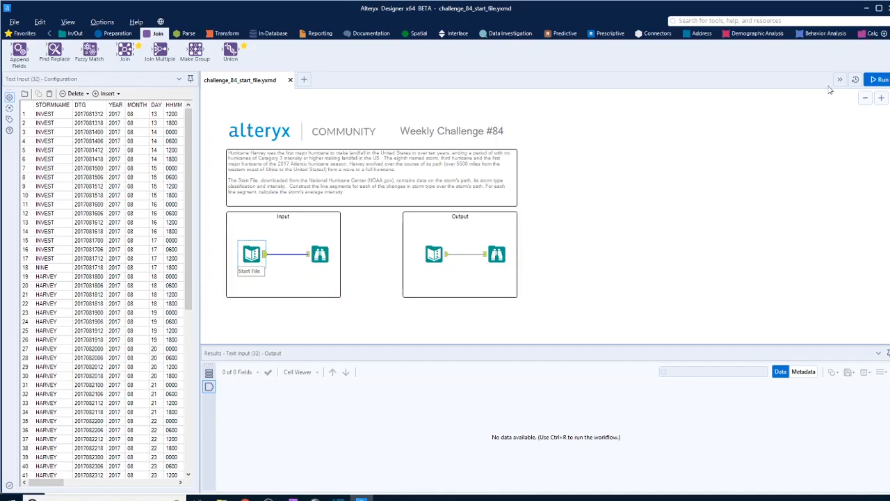
pyautogui.click(881, 79)
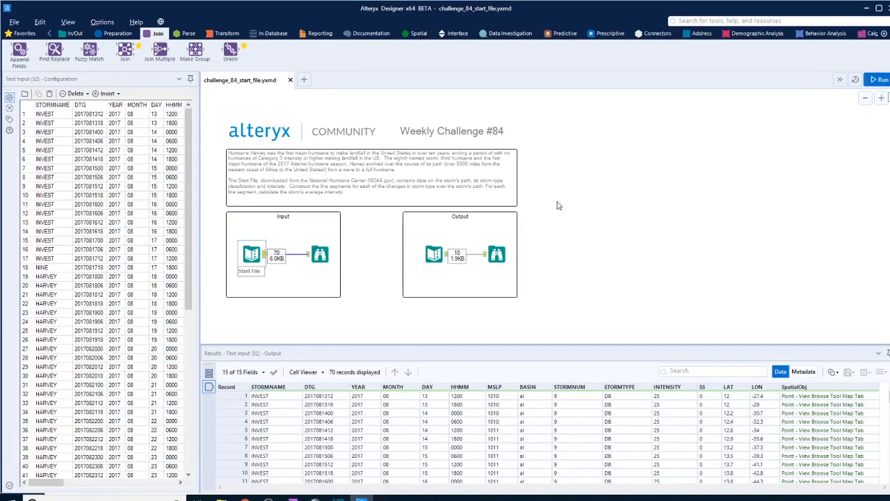
# Step: Examine the expected output's segment records and their SpatialObj_Built lines in the Output section's Browse tool
pyautogui.click(496, 253)
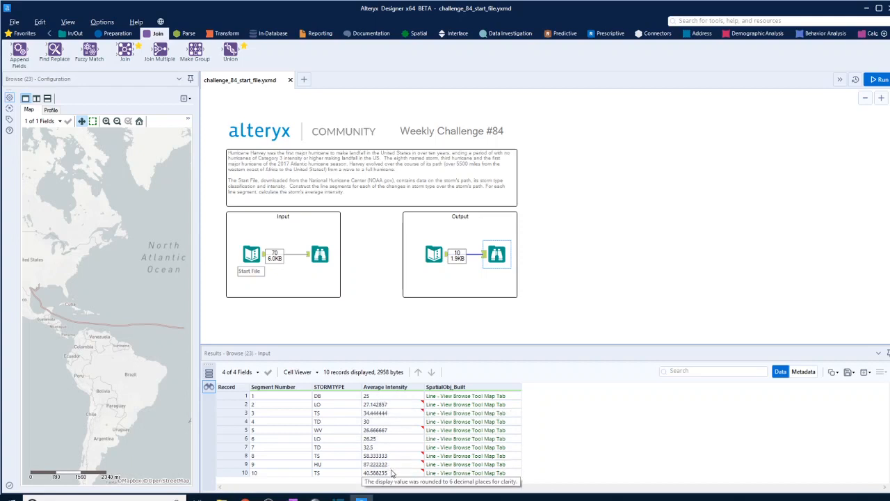
pyautogui.click(466, 397)
pyautogui.click(466, 414)
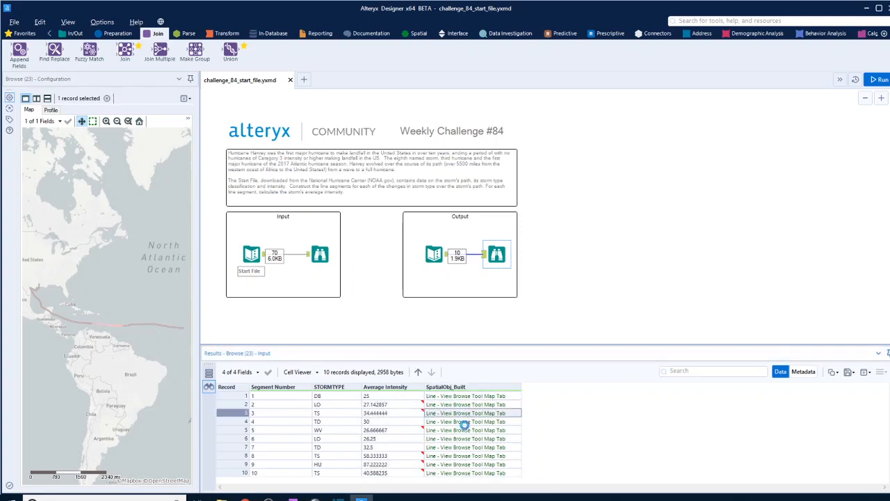
pyautogui.click(464, 423)
pyautogui.click(466, 439)
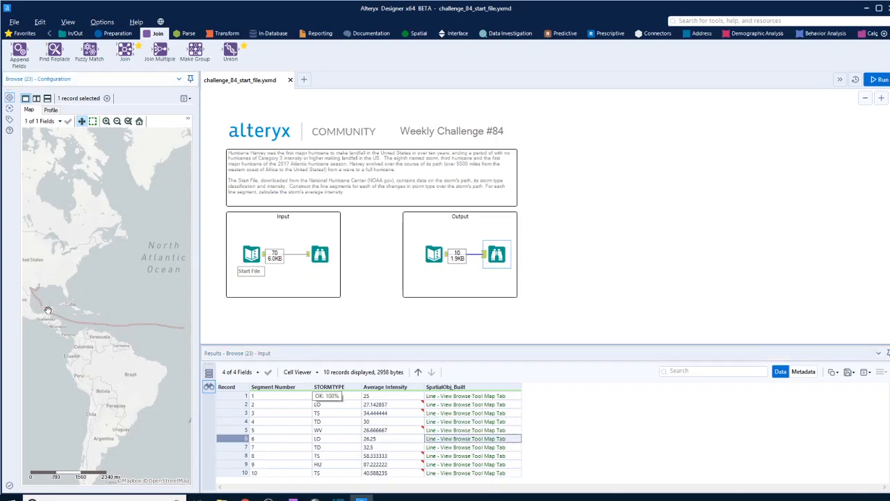
# Step: Examine how STORMTYPE and INTENSITY change from record to record in the Start File input data
pyautogui.click(252, 255)
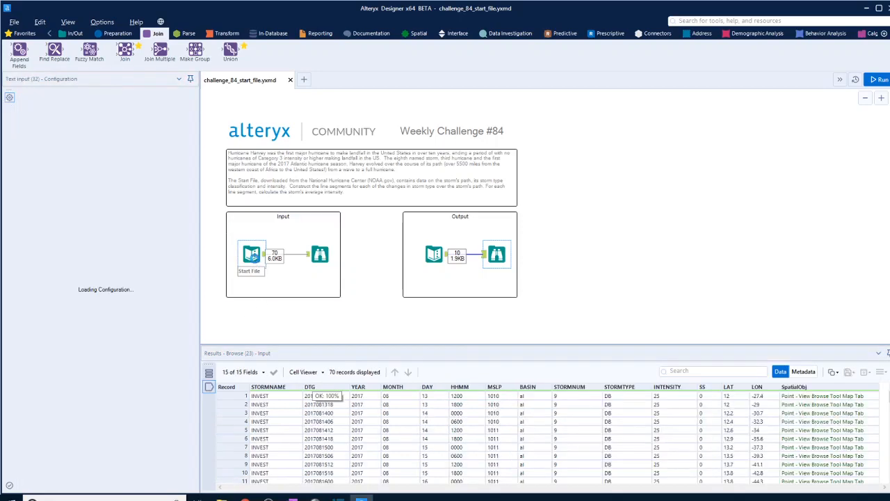
pyautogui.click(628, 398)
pyautogui.click(685, 397)
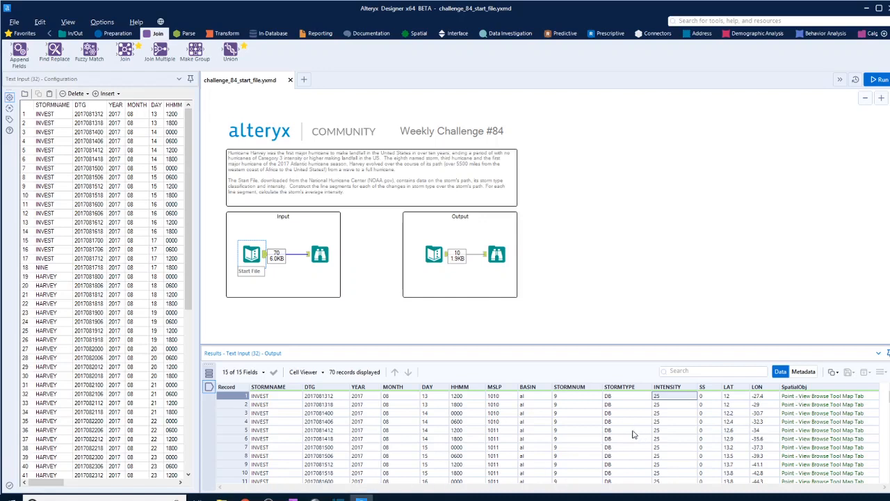
pyautogui.scroll(-2, 588, 427)
pyautogui.scroll(2, 583, 422)
pyautogui.scroll(-2, 583, 422)
pyautogui.click(618, 398)
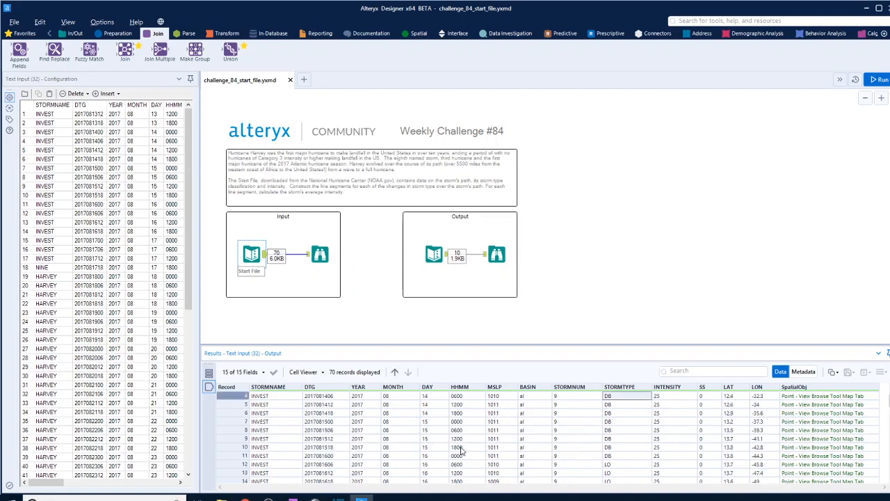
pyautogui.scroll(-2, 460, 451)
pyautogui.scroll(3, 459, 451)
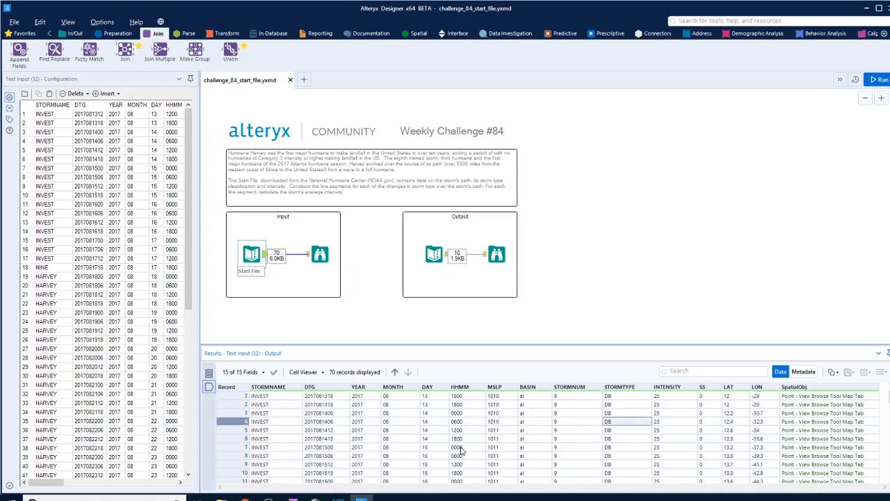
pyautogui.scroll(-8, 635, 420)
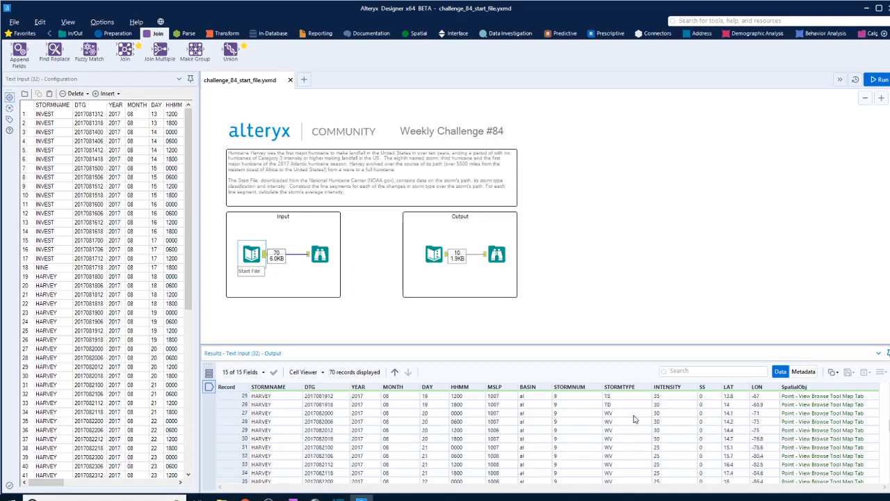
pyautogui.scroll(8, 634, 420)
pyautogui.scroll(-2, 634, 420)
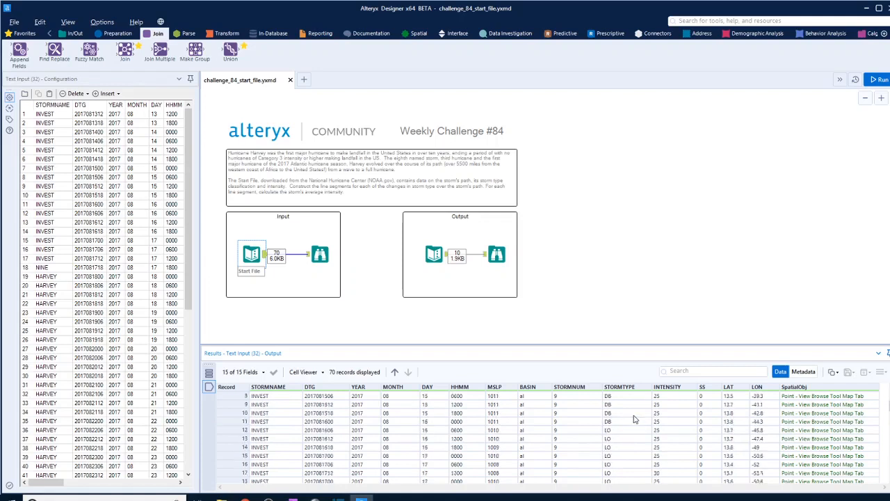
pyautogui.scroll(-13, 635, 420)
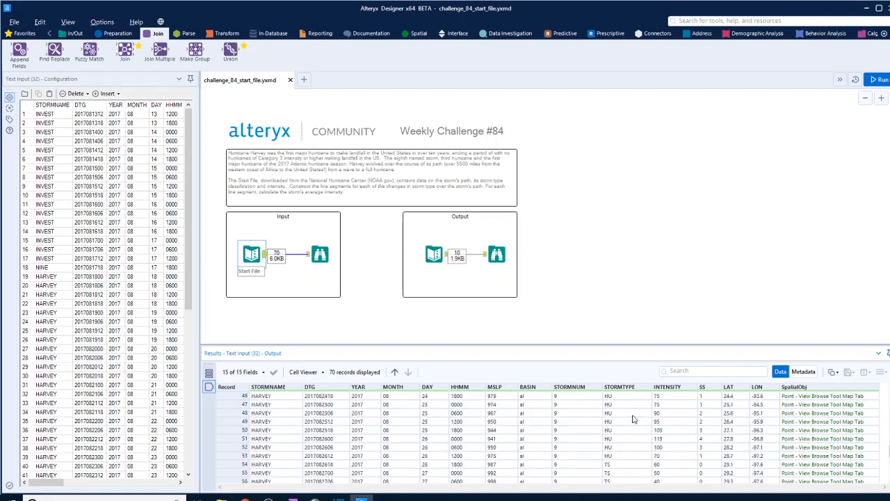
pyautogui.scroll(5, 623, 439)
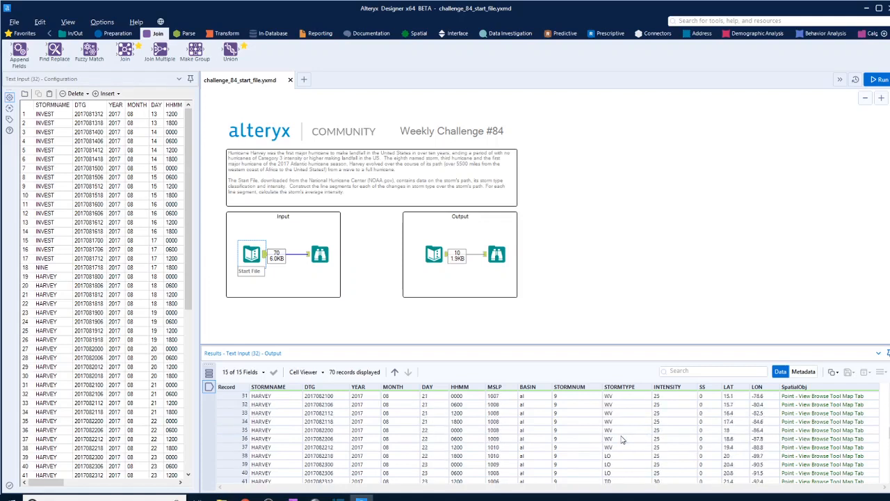
pyautogui.scroll(-3, 620, 457)
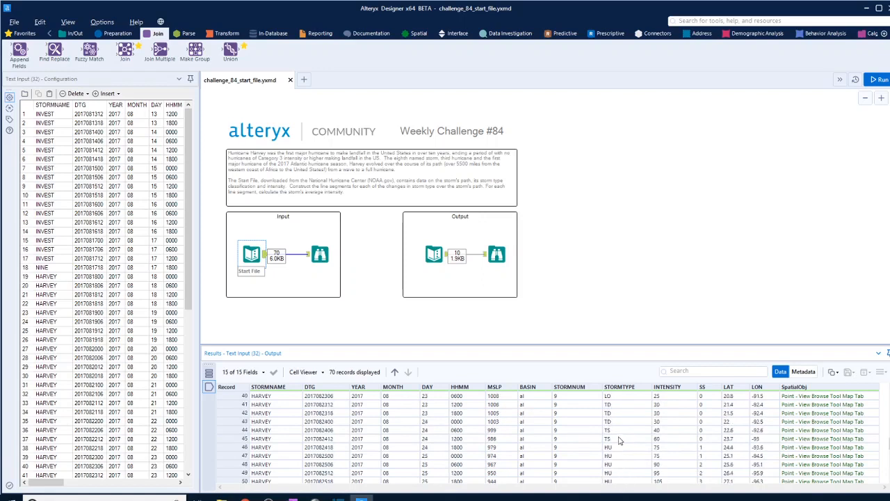
pyautogui.scroll(3, 620, 440)
pyautogui.scroll(-1, 635, 436)
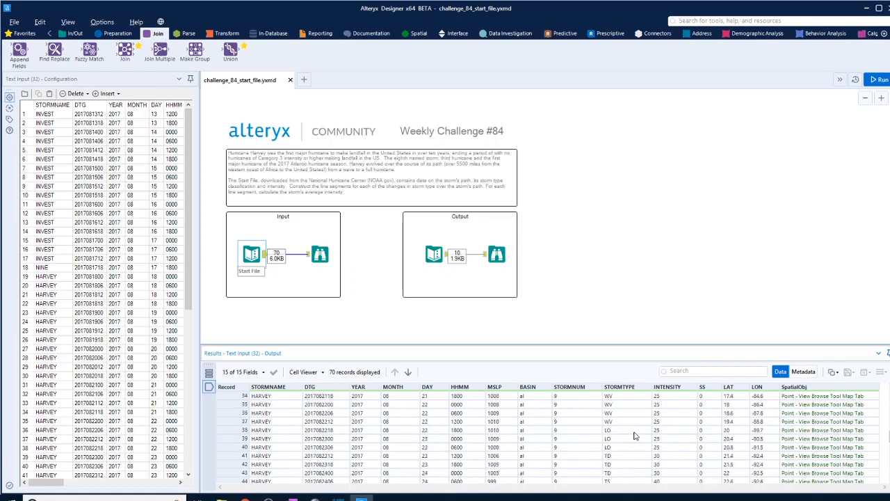
pyautogui.scroll(-1, 635, 436)
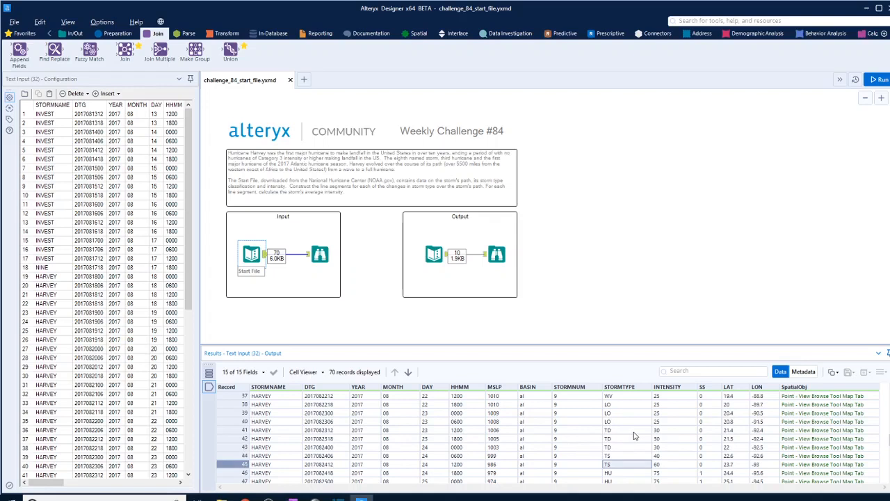
pyautogui.scroll(12, 636, 436)
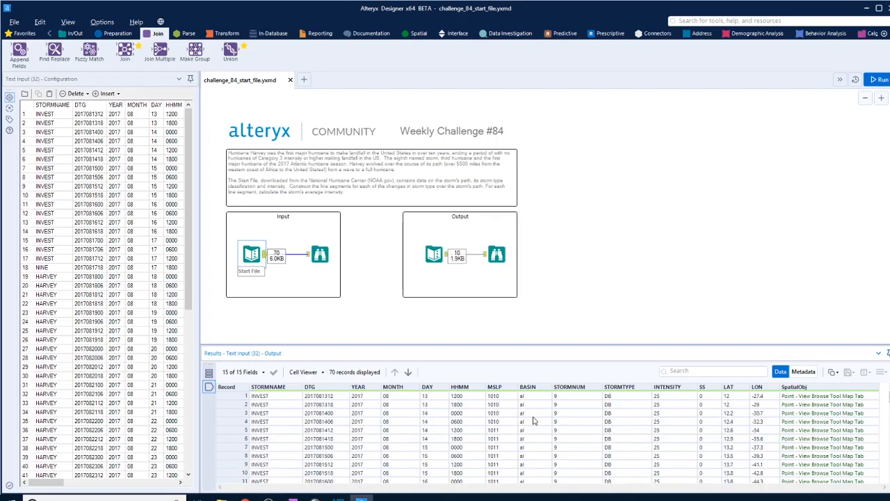
# Step: Add a Multi-Row Formula tool below the Input container, connect it to Start File, and name its new field Segment
pyautogui.click(116, 35)
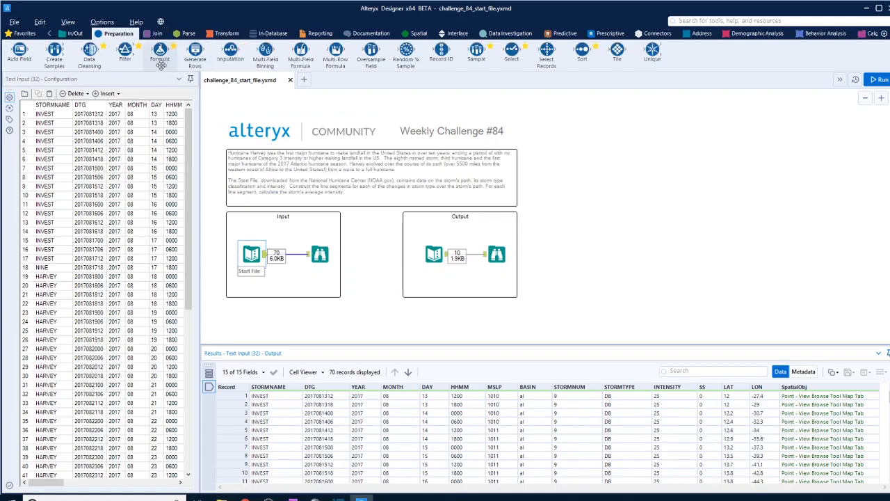
pyautogui.moveTo(335, 50); pyautogui.dragTo(373, 322)
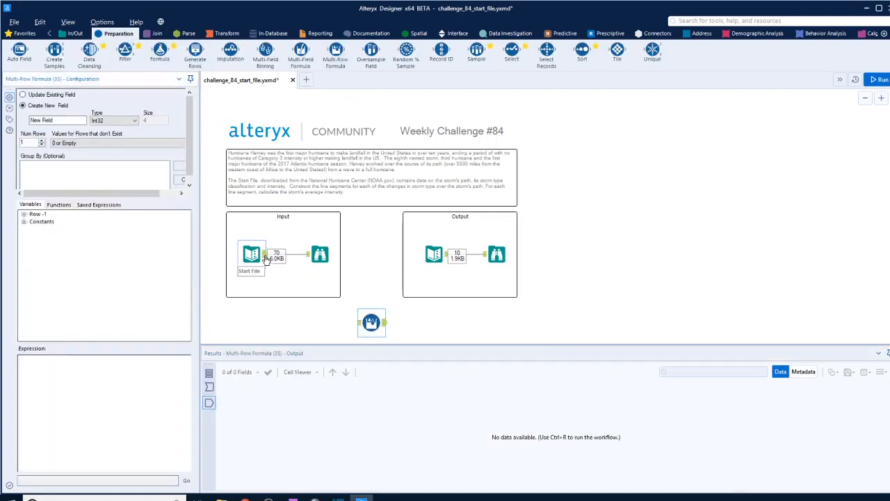
pyautogui.moveTo(265, 254); pyautogui.dragTo(362, 324)
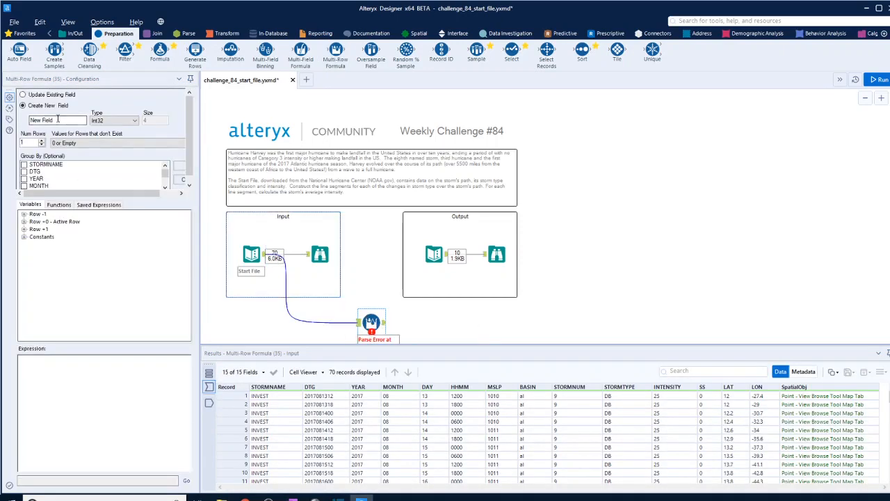
pyautogui.moveTo(60, 121); pyautogui.dragTo(29, 120)
pyautogui.write('Segment')
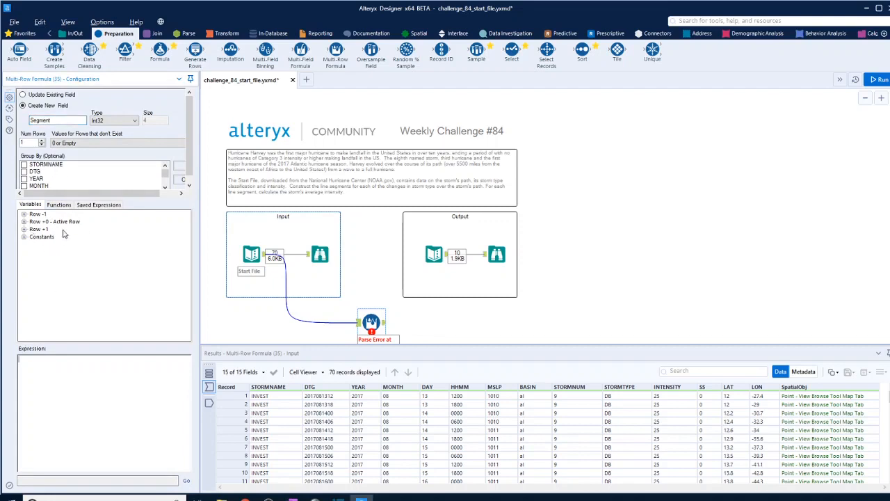
# Step: Insert the IF c THEN t ELSE f ENDIF template into the Segment expression, checking a storm type change in the data
pyautogui.click(60, 205)
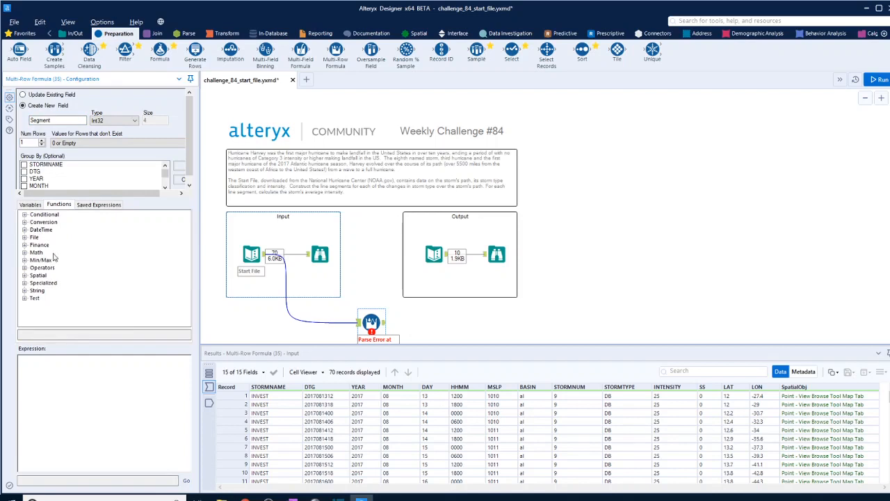
pyautogui.scroll(-2, 615, 401)
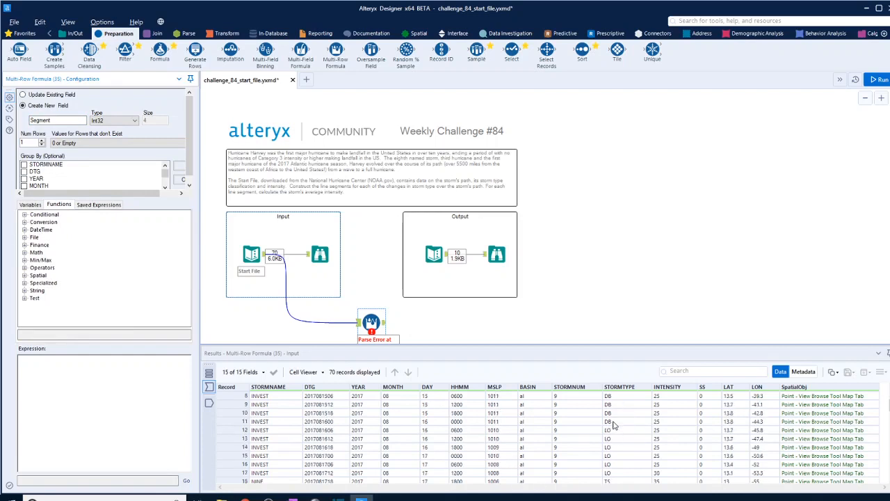
pyautogui.click(614, 422)
pyautogui.click(616, 431)
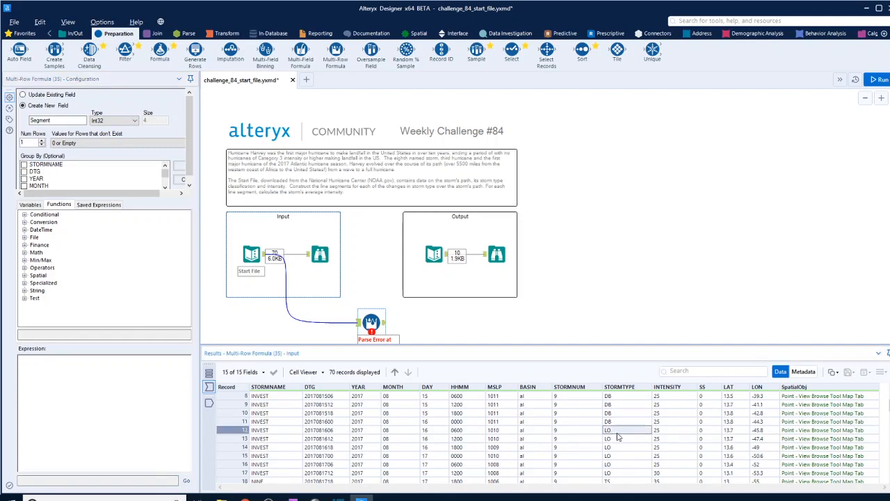
pyautogui.click(24, 215)
pyautogui.doubleClick(67, 222)
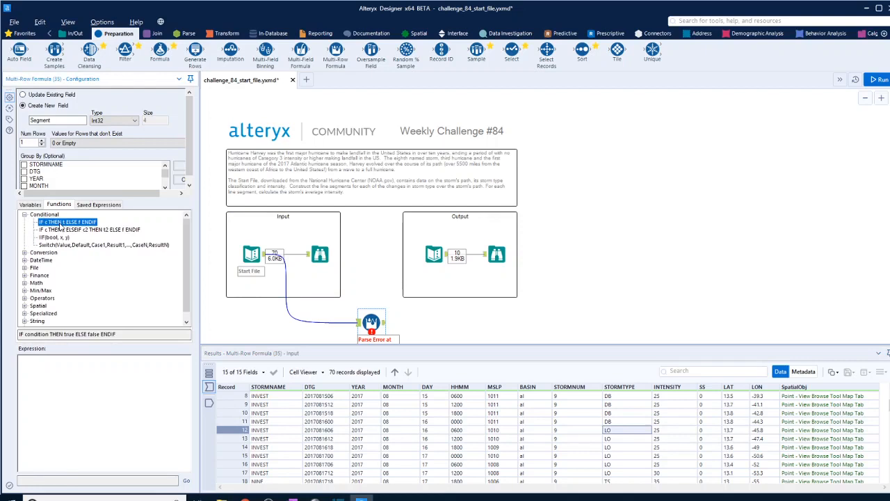
# Step: Replace the template's condition with [STORMTYPE]=[Row-1:STORMTYPE] to compare each row with the previous one
pyautogui.doubleClick(30, 359)
pyautogui.press('Delete')
pyautogui.click(30, 204)
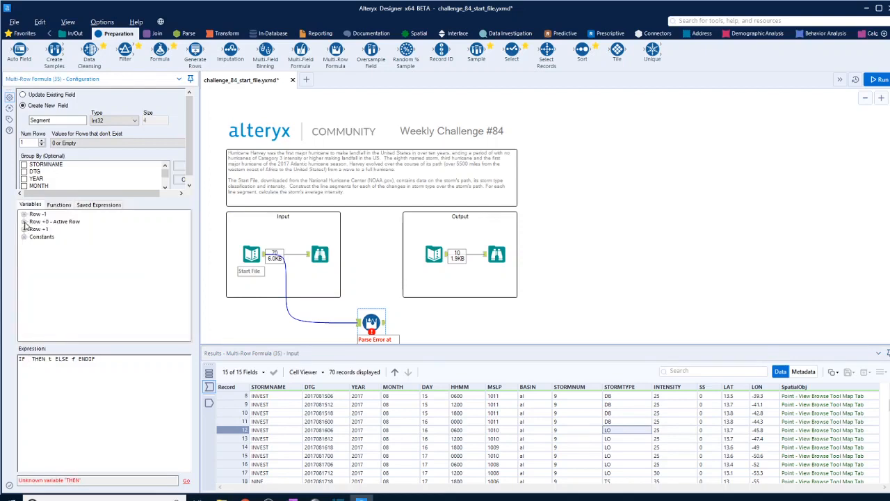
pyautogui.click(24, 221)
pyautogui.doubleClick(53, 298)
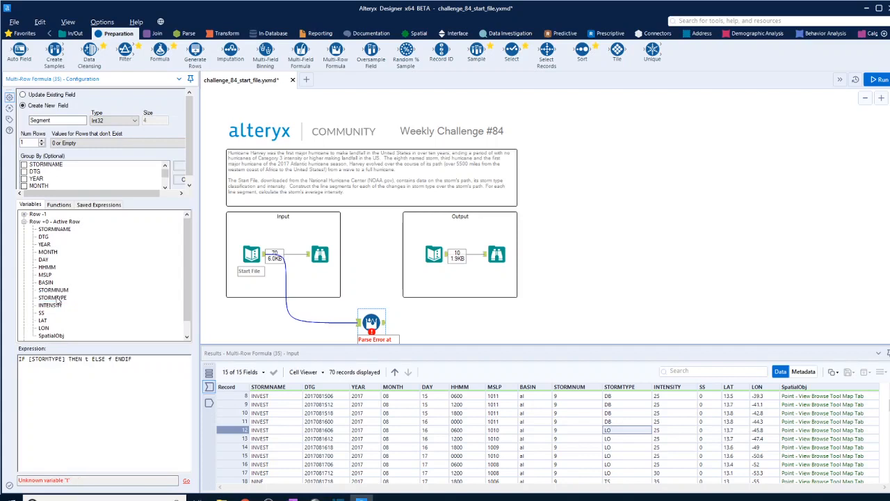
pyautogui.write('=')
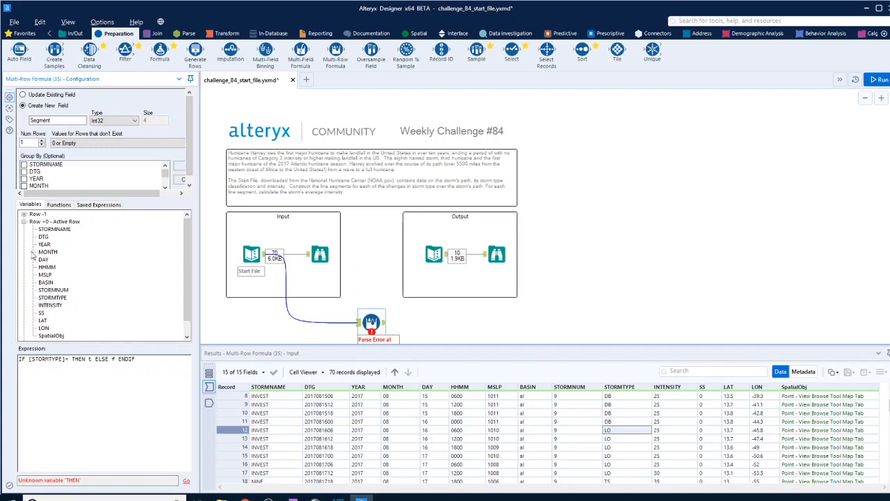
pyautogui.click(23, 213)
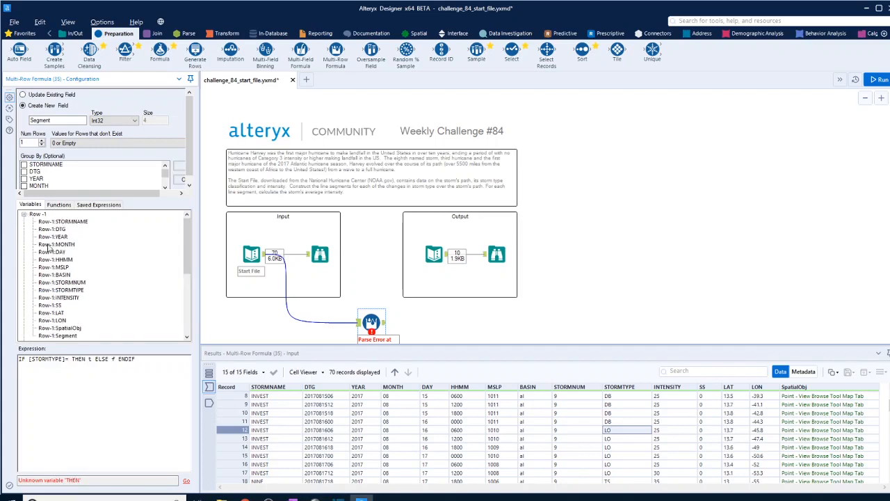
pyautogui.doubleClick(70, 290)
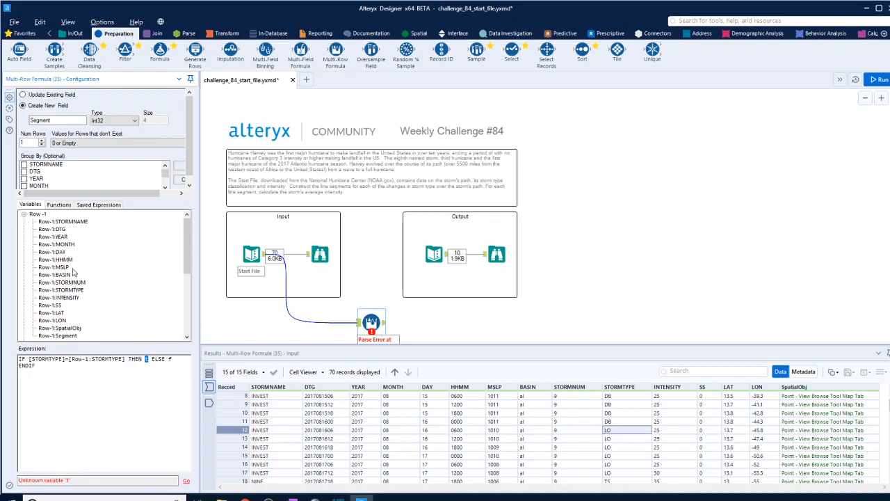
# Step: Use [Row-1:Segment] for both the THEN and ELSE values in the Segment expression and run the workflow
pyautogui.scroll(-2, 73, 271)
pyautogui.doubleClick(70, 290)
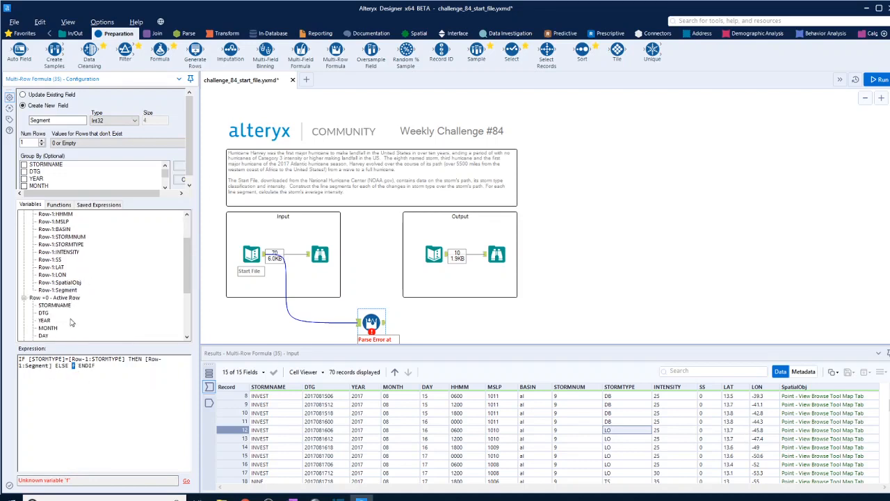
pyautogui.doubleClick(69, 291)
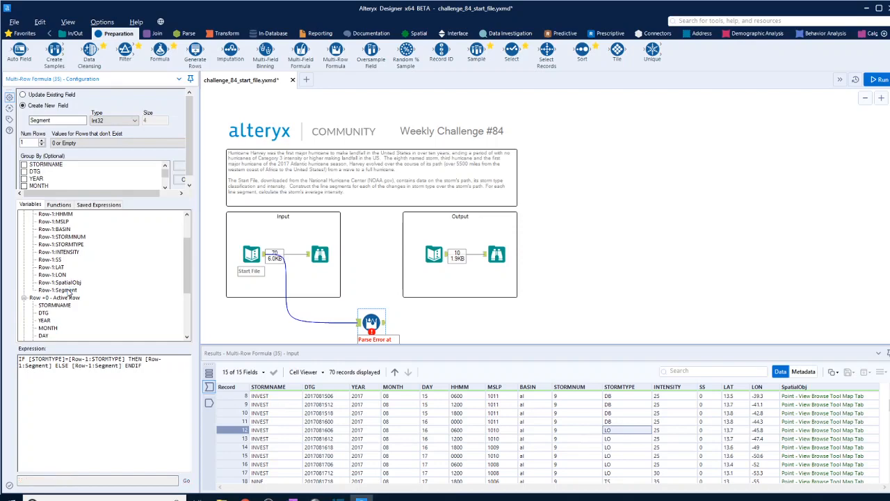
pyautogui.hotkey('ctrl', 'r')
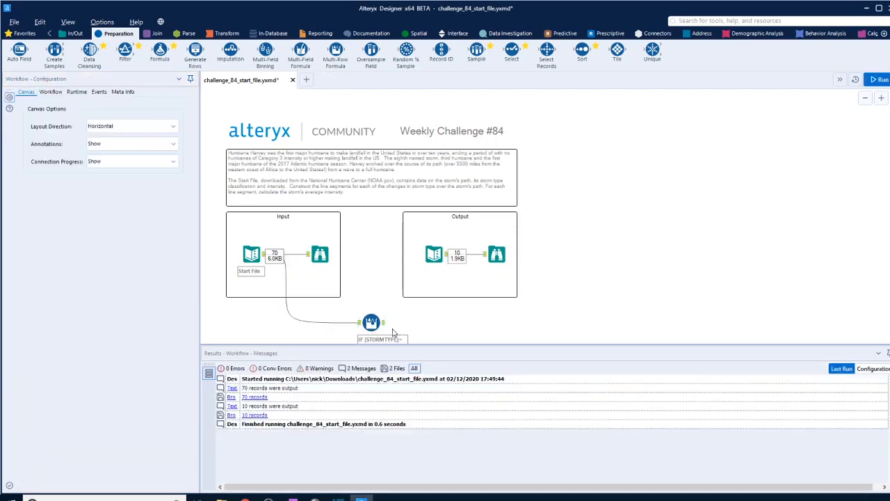
# Step: Examine the Multi-Row Formula output, comparing the Segment numbers with the storm type changes through all the records
pyautogui.click(384, 324)
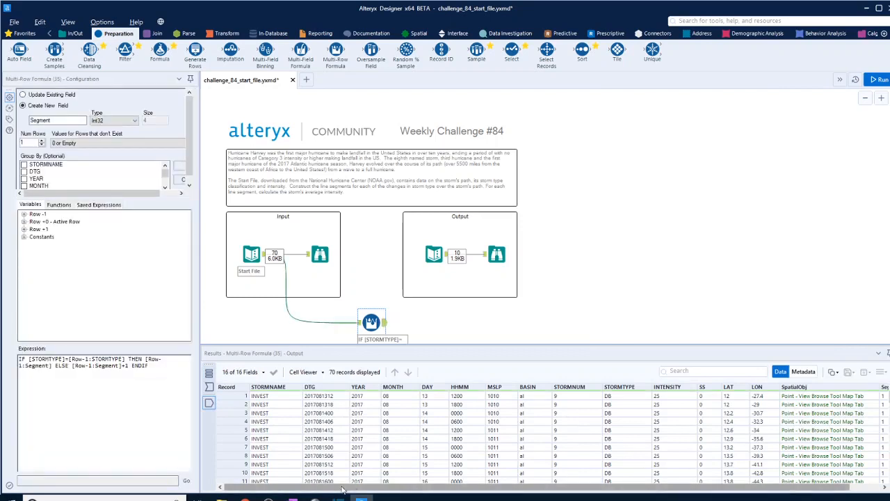
pyautogui.moveTo(341, 487); pyautogui.dragTo(442, 492)
pyautogui.scroll(-4, 868, 446)
pyautogui.scroll(2, 867, 449)
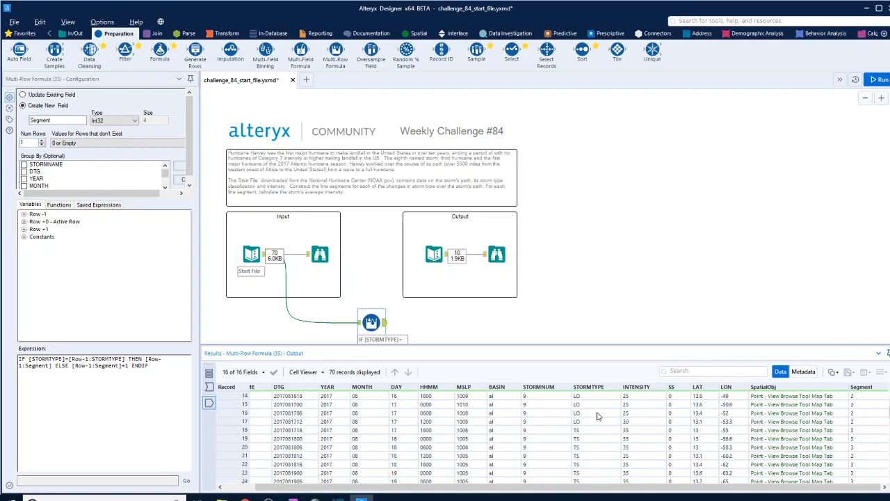
pyautogui.scroll(-17, 597, 416)
pyautogui.scroll(-1, 597, 416)
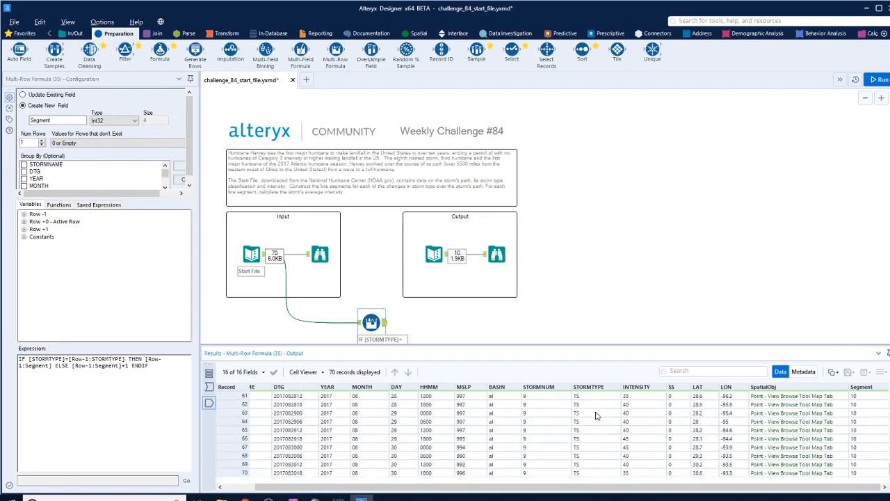
pyautogui.scroll(15, 597, 424)
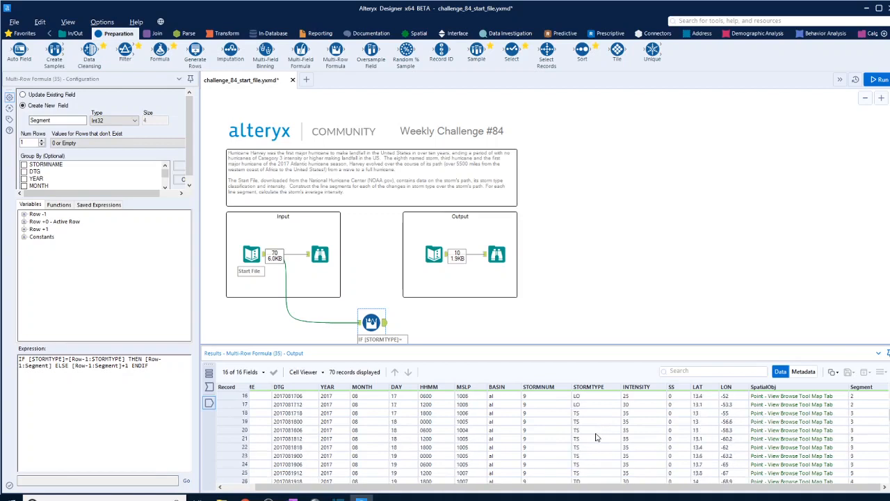
pyautogui.scroll(-1, 716, 327)
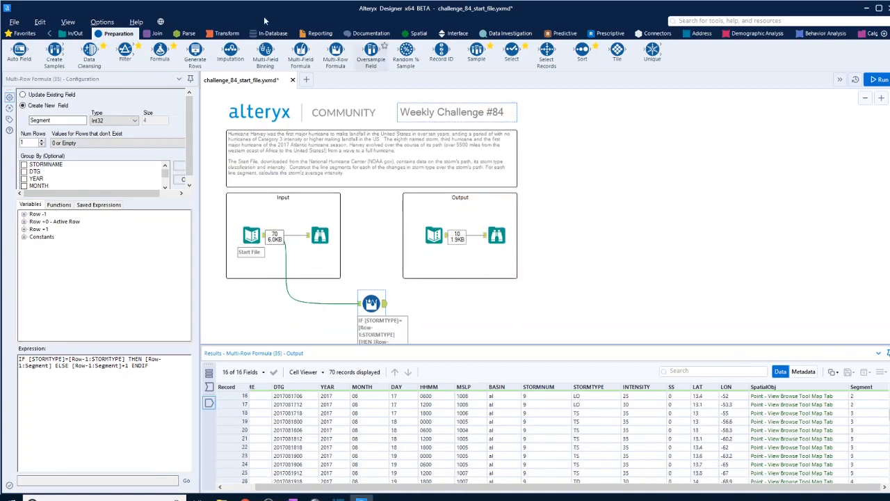
# Step: Add a Poly-Build tool after the Multi-Row Formula tool and connect the two
pyautogui.click(420, 35)
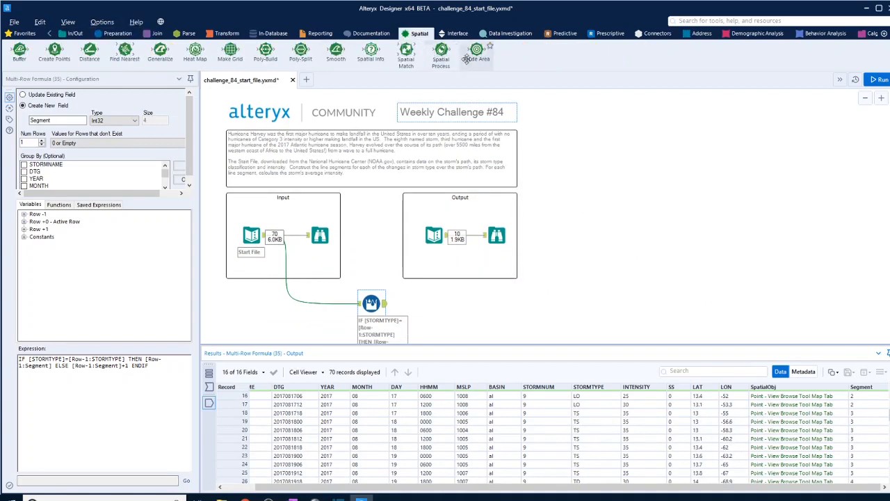
pyautogui.moveTo(265, 52); pyautogui.dragTo(485, 304)
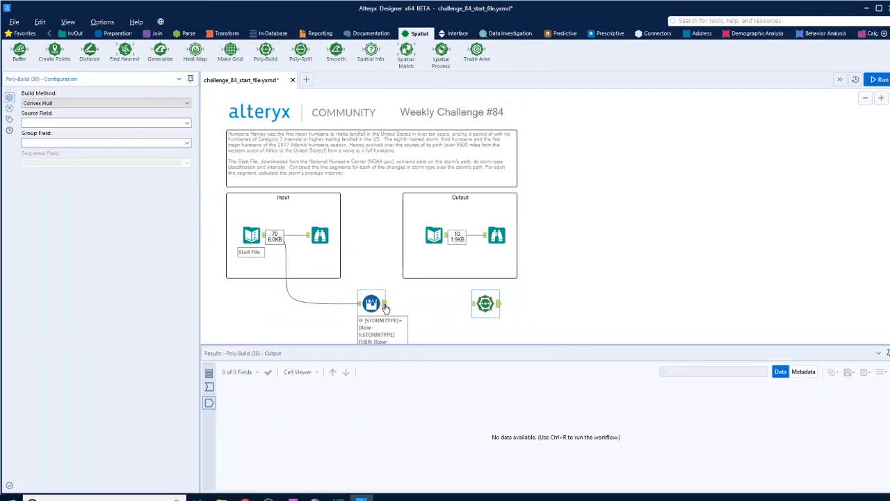
pyautogui.moveTo(386, 304); pyautogui.dragTo(472, 304)
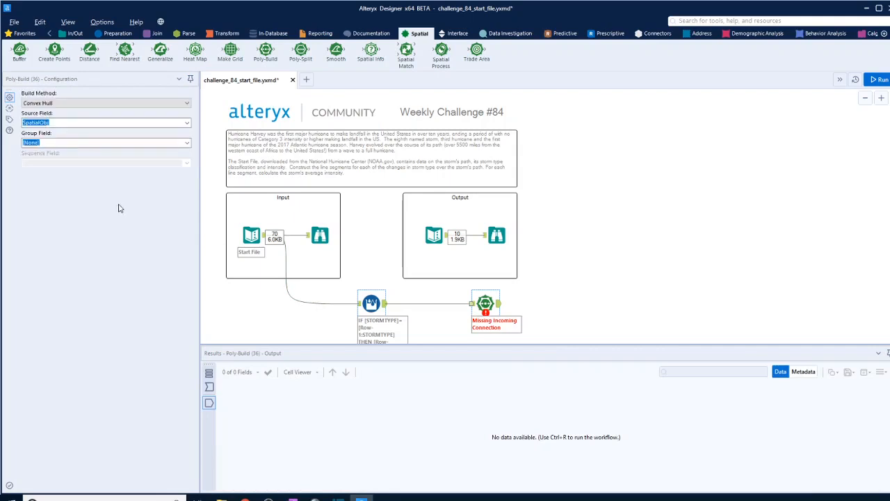
# Step: Configure Poly-Build to create a Sequence Polyline from SpatialObj grouped by Segment, then run the workflow and view its output
pyautogui.click(80, 103)
pyautogui.click(80, 124)
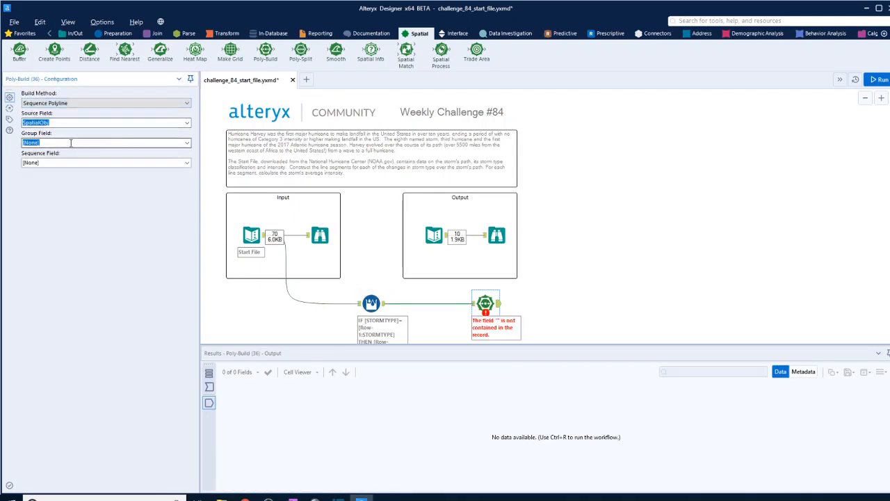
pyautogui.click(187, 143)
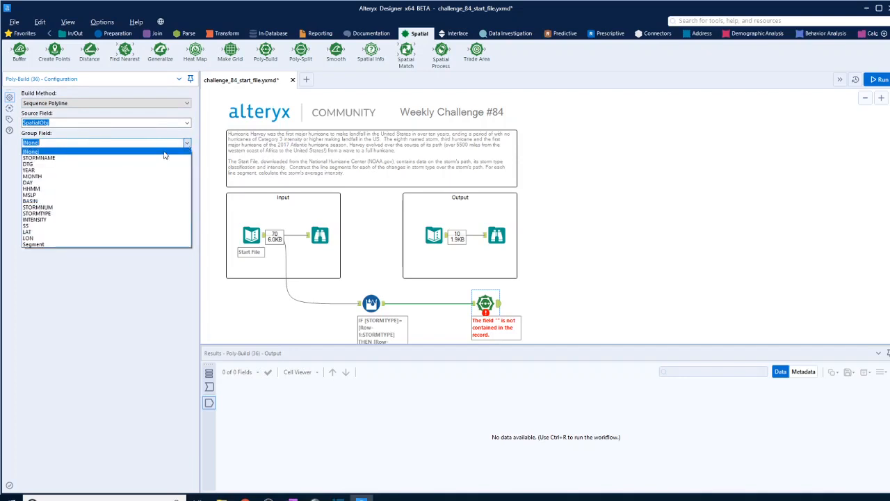
pyautogui.click(64, 247)
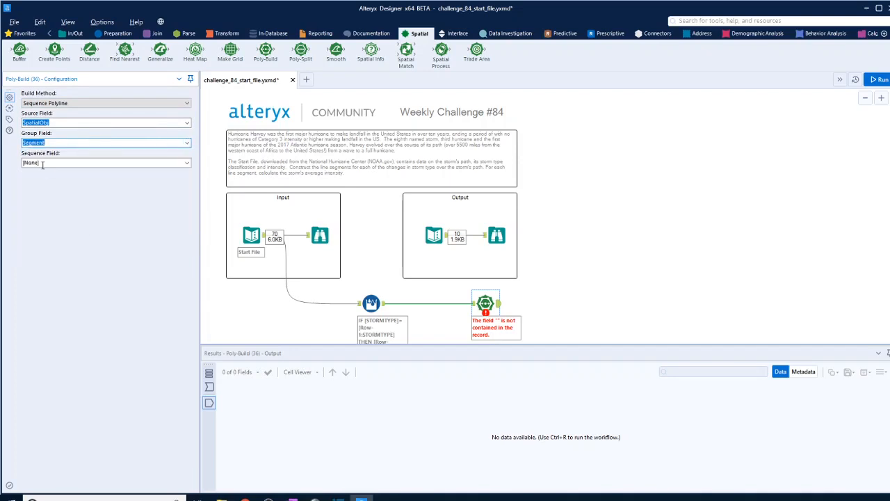
pyautogui.click(880, 81)
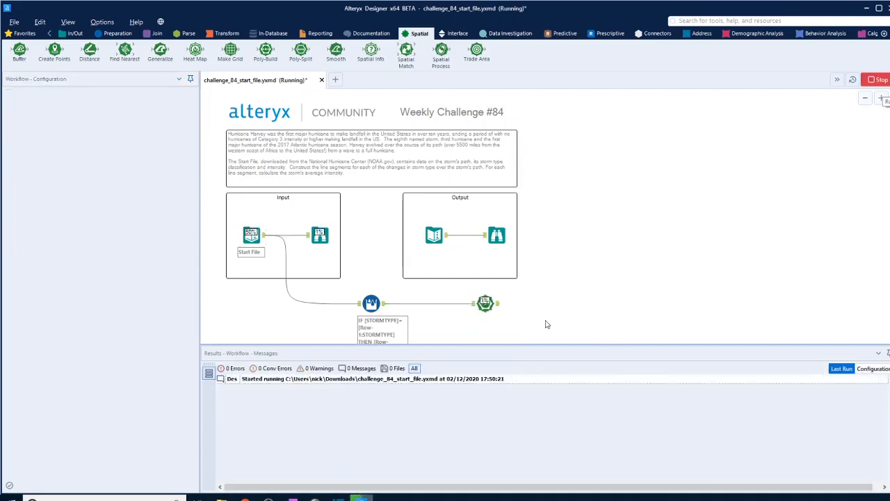
pyautogui.click(486, 303)
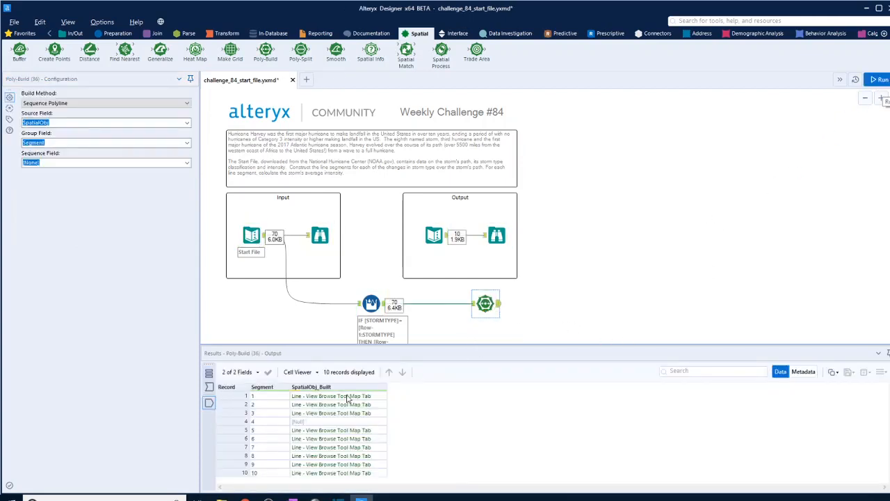
# Step: Add a Browse tool after Poly-Build, run the workflow and open the Browse map
pyautogui.click(75, 34)
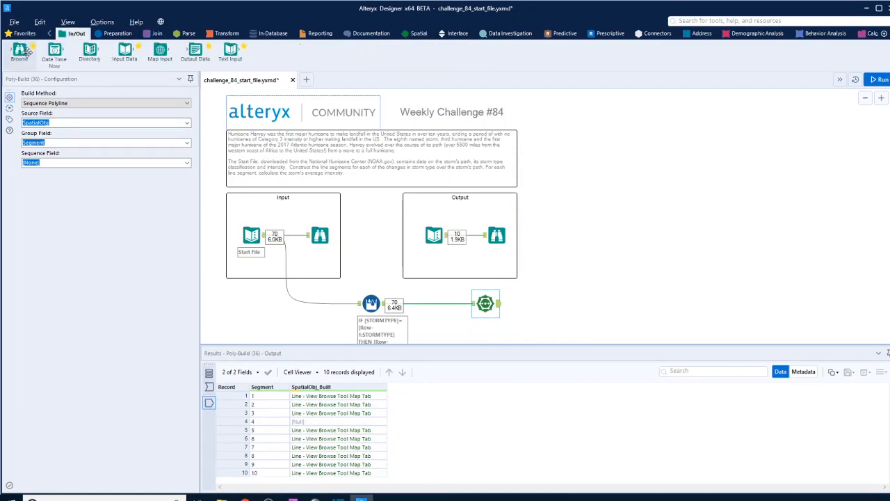
pyautogui.moveTo(21, 52); pyautogui.dragTo(538, 304)
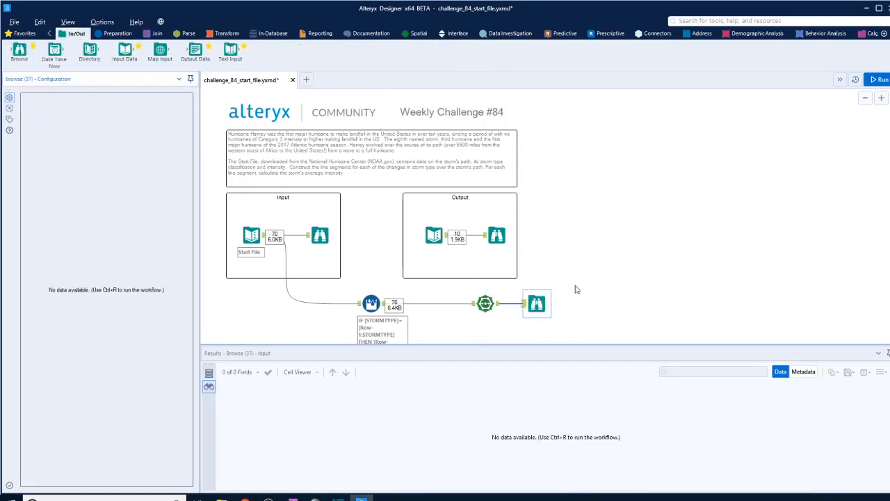
pyautogui.click(883, 81)
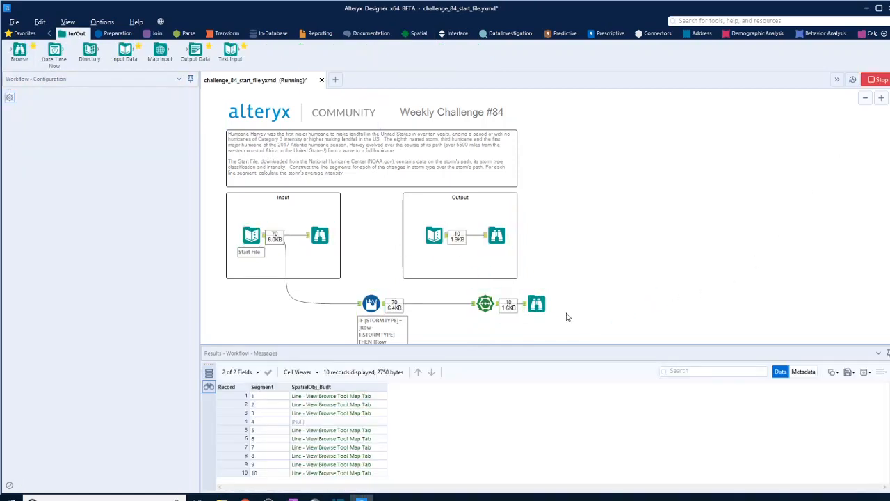
pyautogui.click(537, 304)
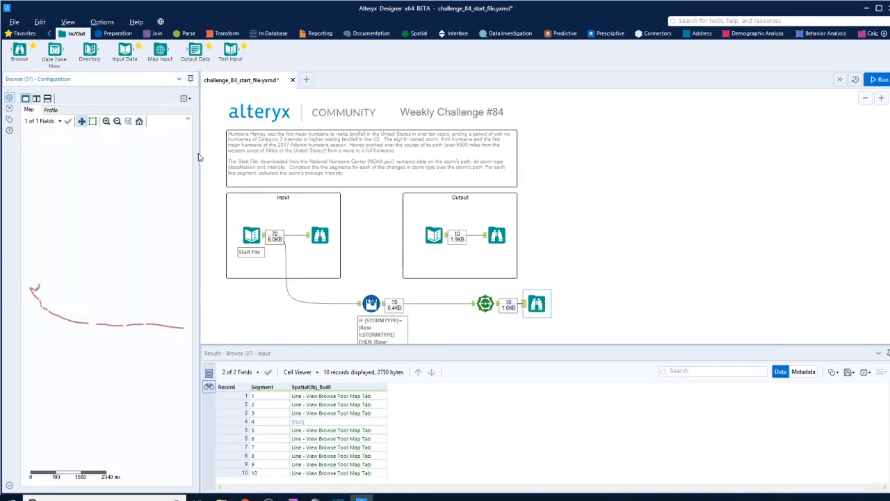
# Step: Widen the Browse map display and set its base map to Alteryx Light - Most Recent Vintage
pyautogui.moveTo(200, 152); pyautogui.dragTo(240, 152)
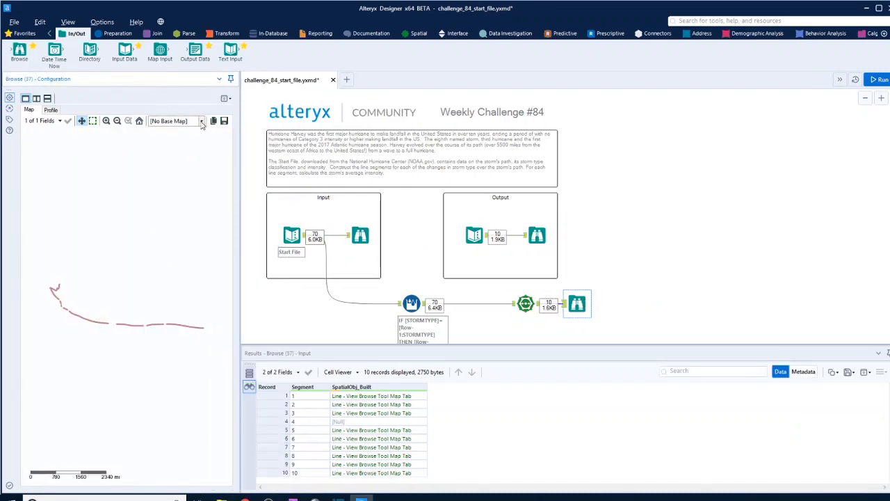
pyautogui.click(201, 121)
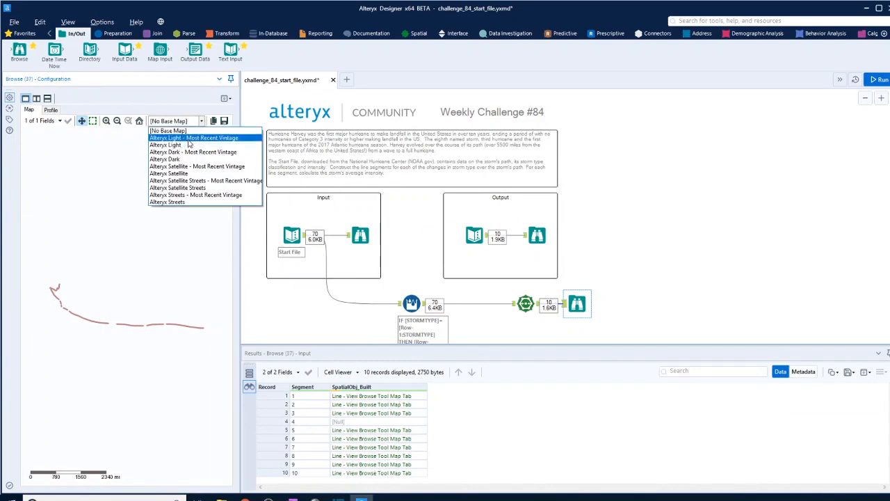
pyautogui.click(192, 138)
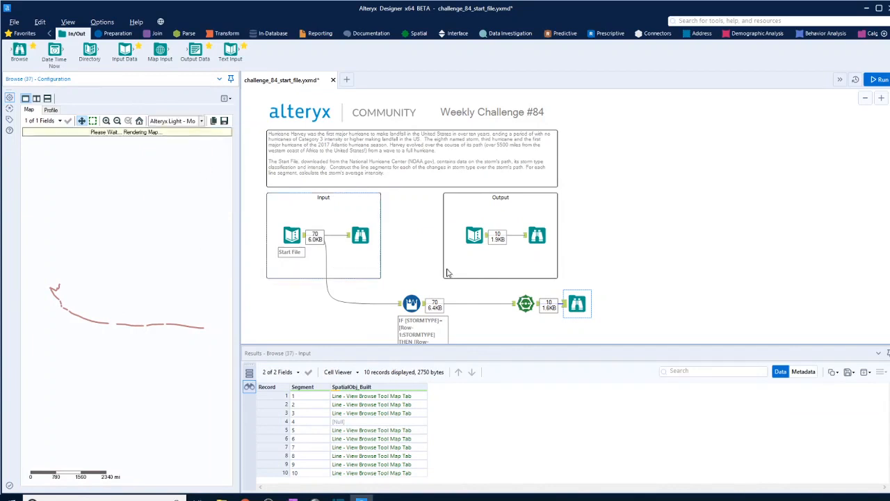
# Step: Compare the built lines with the expected output, highlighting segments 1 to 6 one by one on the Browse map
pyautogui.click(538, 235)
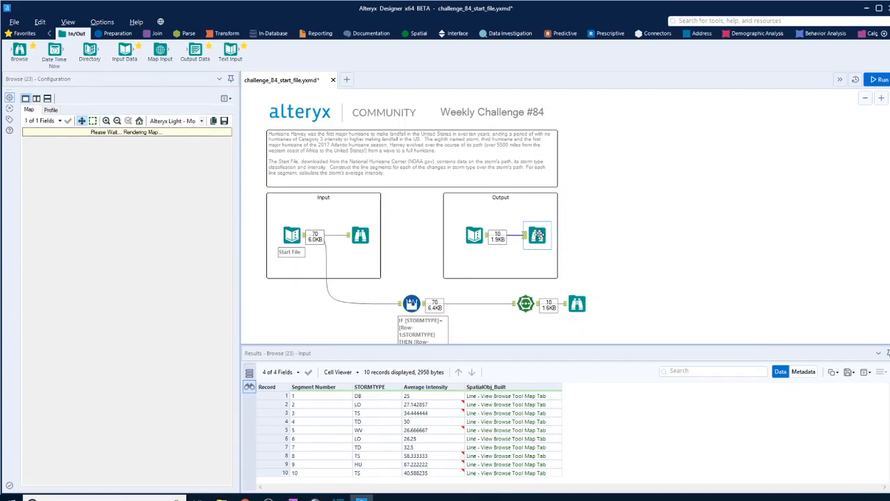
pyautogui.click(577, 304)
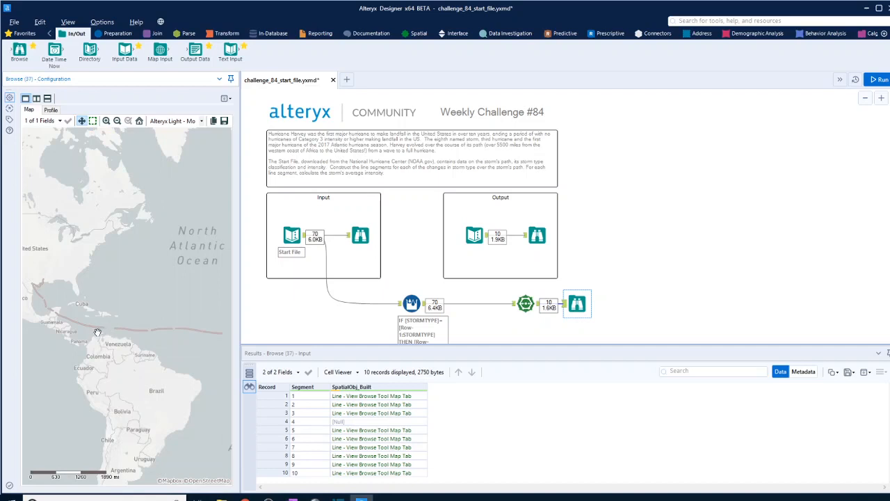
pyautogui.click(402, 397)
pyautogui.click(389, 405)
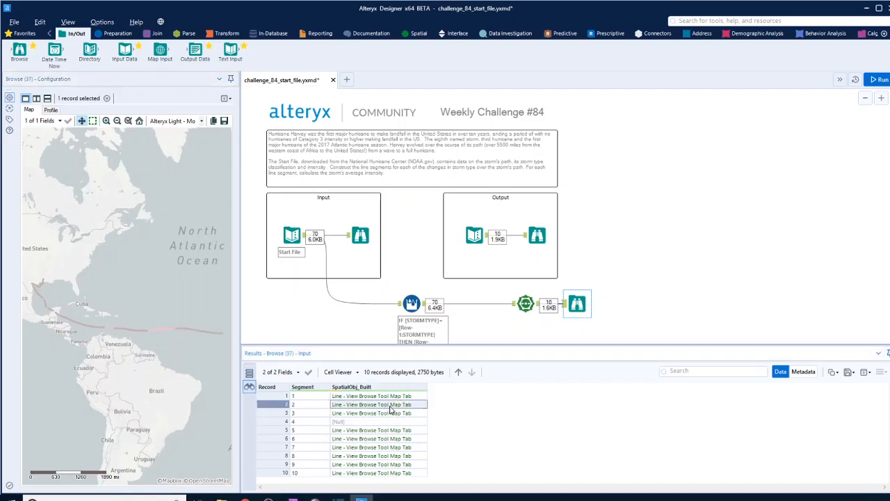
pyautogui.click(377, 415)
pyautogui.click(375, 422)
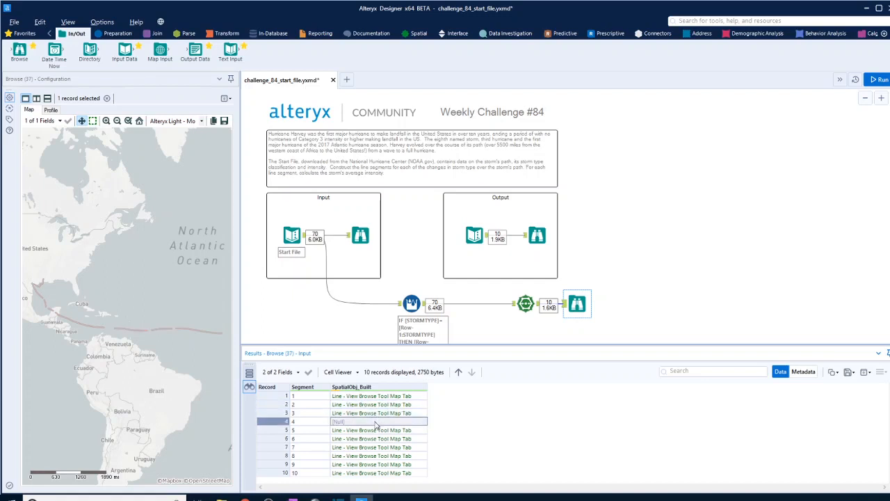
pyautogui.click(375, 430)
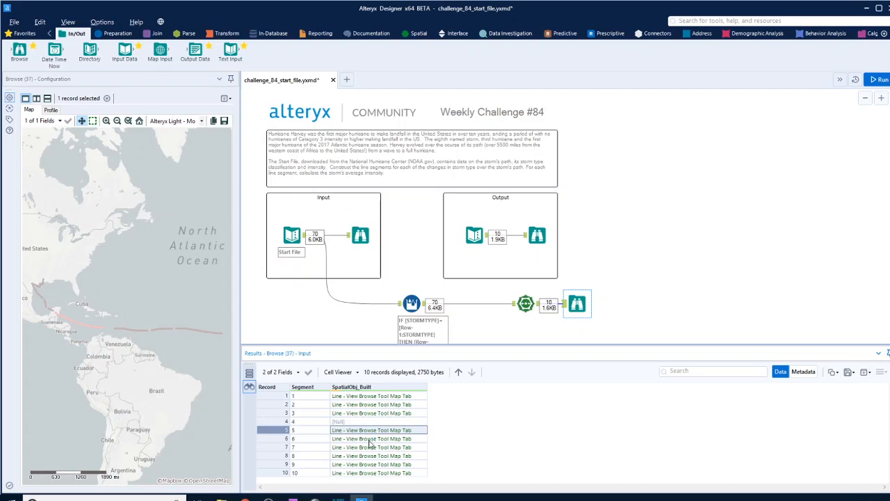
pyautogui.click(371, 439)
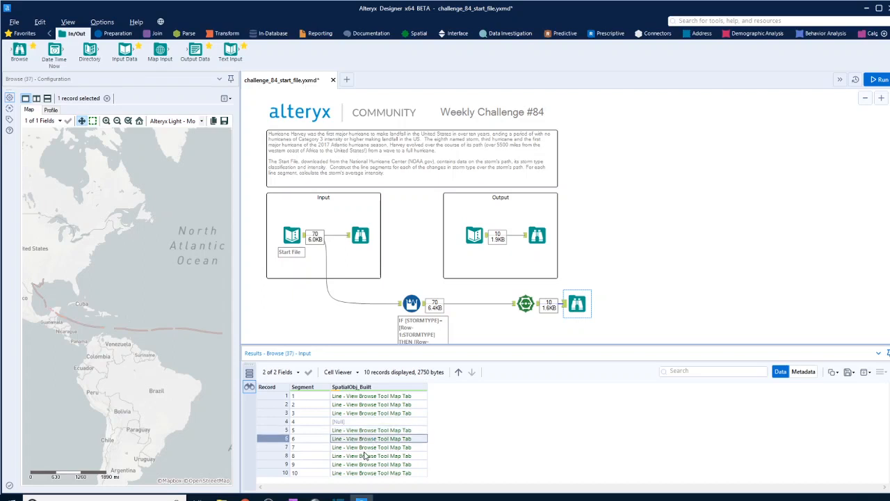
pyautogui.click(172, 332)
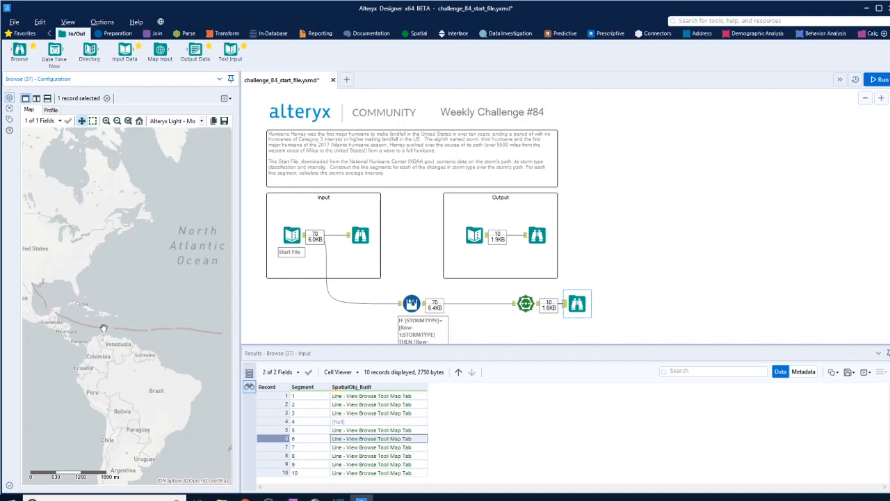
# Step: Review the Multi-Row Formula output around the first storm type changes to see which points belong to each Segment
pyautogui.scroll(-2, 646, 316)
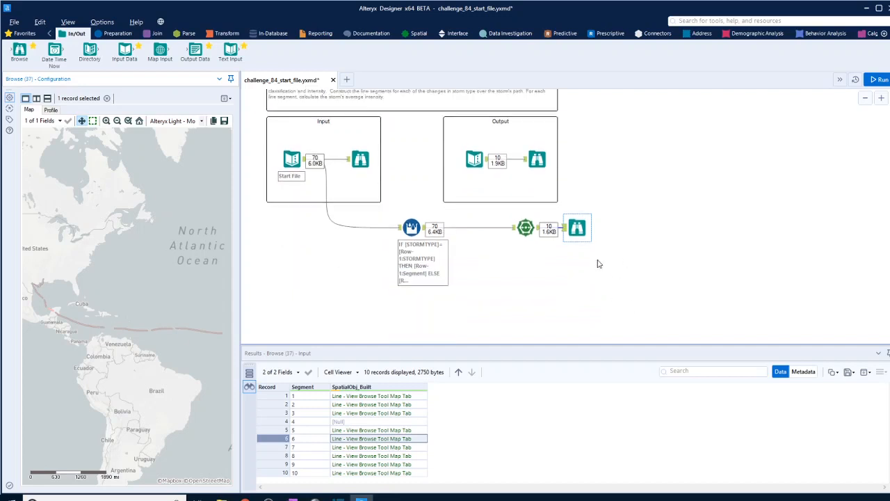
pyautogui.click(411, 227)
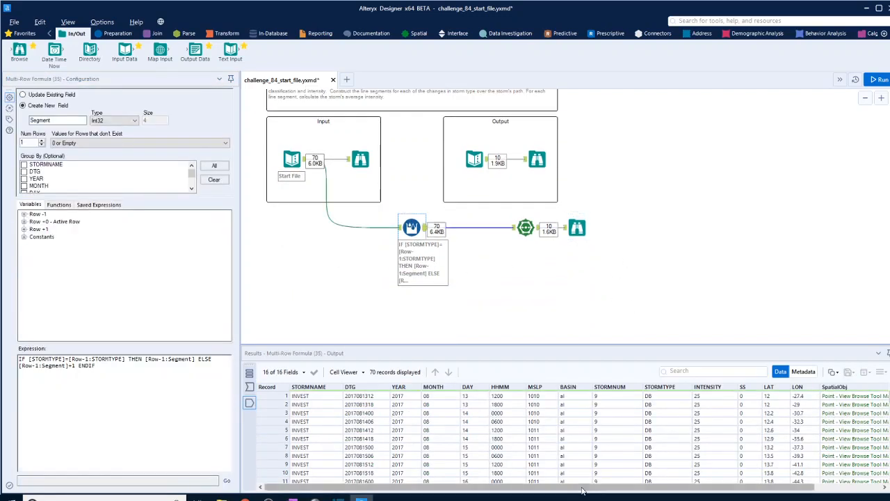
pyautogui.moveTo(582, 488); pyautogui.dragTo(692, 490)
pyautogui.scroll(-1, 691, 464)
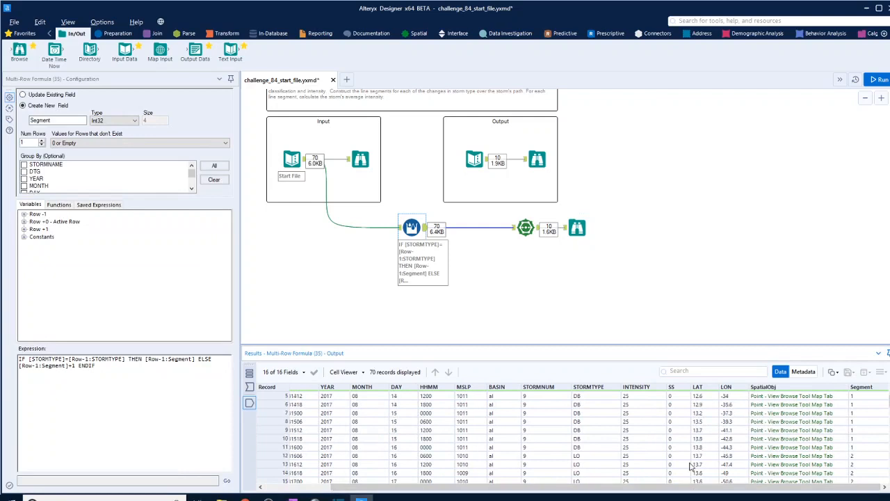
pyautogui.scroll(-1, 693, 466)
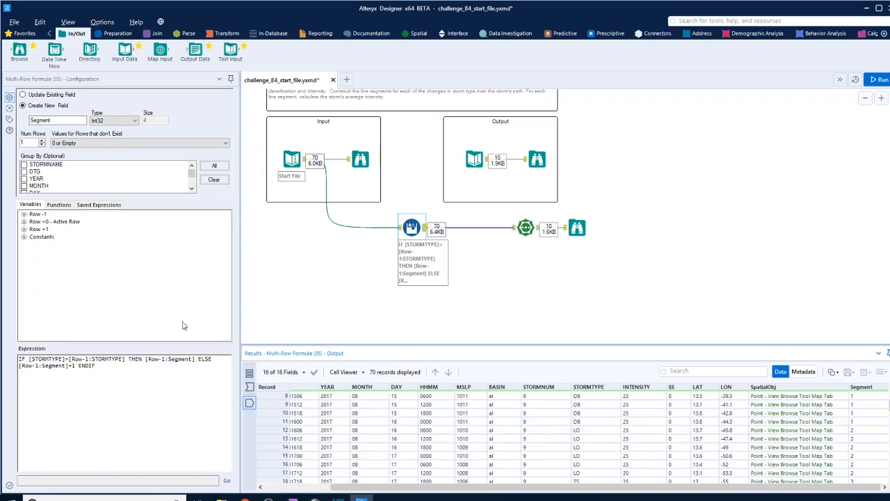
# Step: Disconnect Poly-Build from the Multi-Row Formula tool and move Poly-Build with its Browse tool farther away to free canvas space
pyautogui.click(485, 233)
pyautogui.click(485, 232)
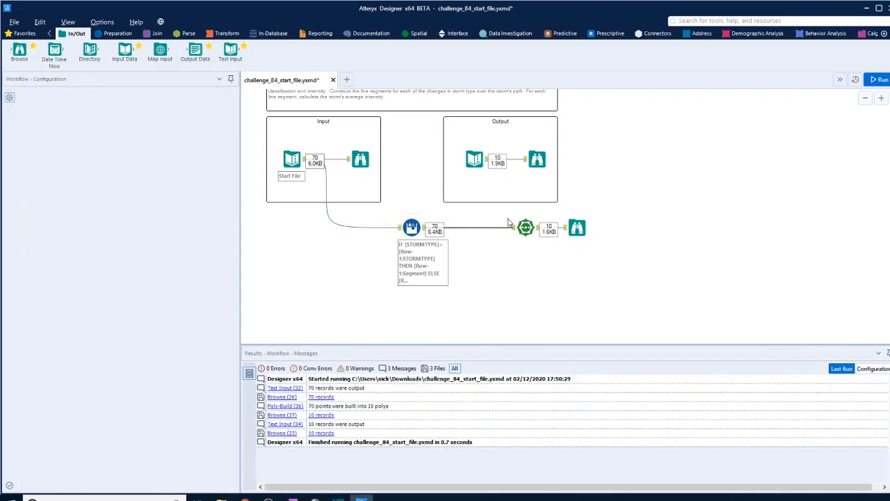
pyautogui.moveTo(503, 217); pyautogui.dragTo(618, 253)
pyautogui.moveTo(526, 228); pyautogui.dragTo(685, 240)
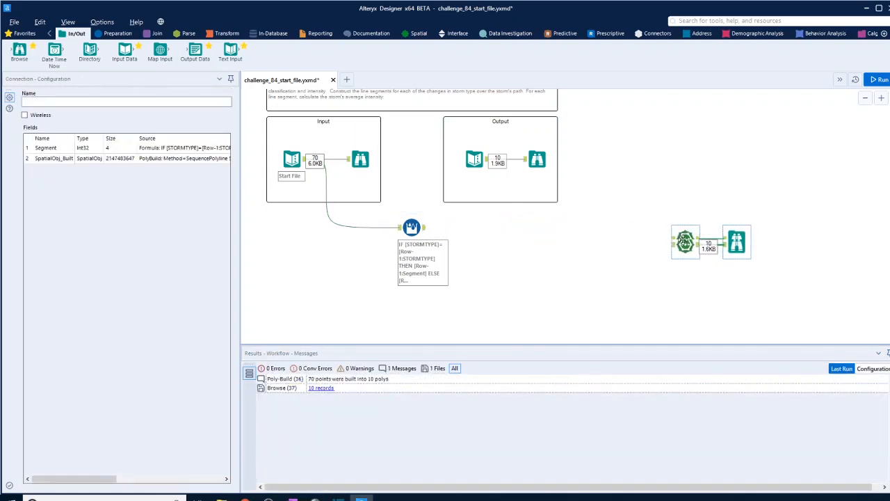
# Step: Add a second Multi-Row Formula tool after the first one and name its new field conection
pyautogui.click(123, 37)
pyautogui.moveTo(335, 50); pyautogui.dragTo(463, 295)
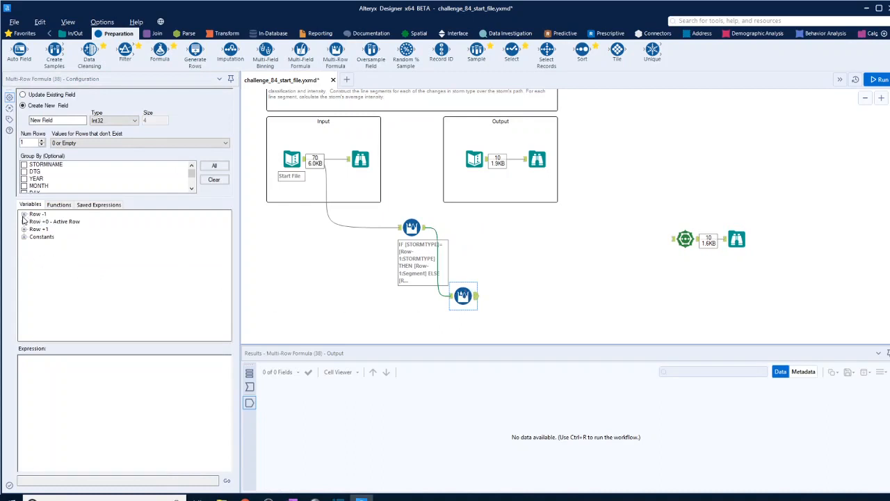
pyautogui.moveTo(53, 120); pyautogui.dragTo(23, 122)
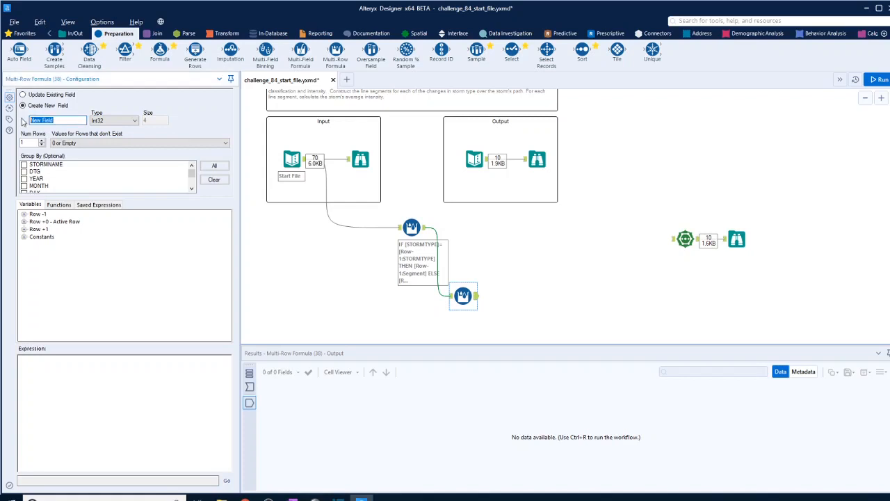
pyautogui.write('conection')
# Step: Insert the IF c THEN t ELSE f ENDIF function into the expression and clear its condition placeholder
pyautogui.click(59, 206)
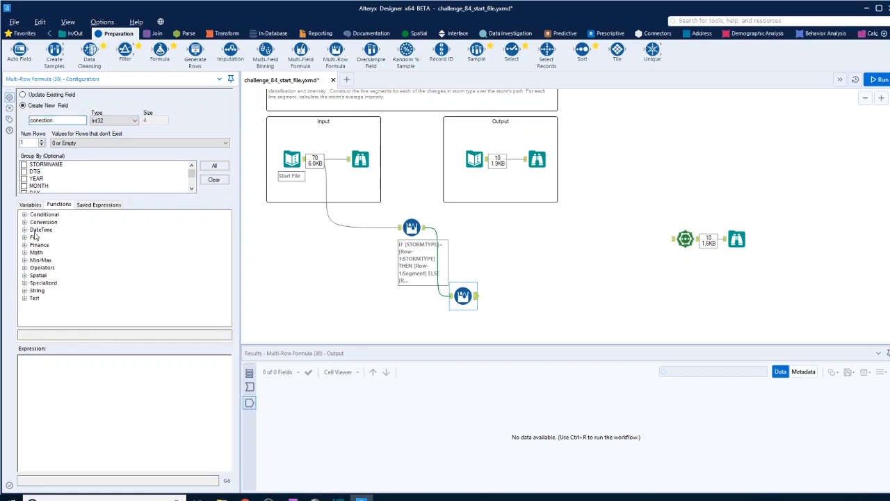
pyautogui.click(24, 214)
pyautogui.click(68, 221)
pyautogui.doubleClick(67, 222)
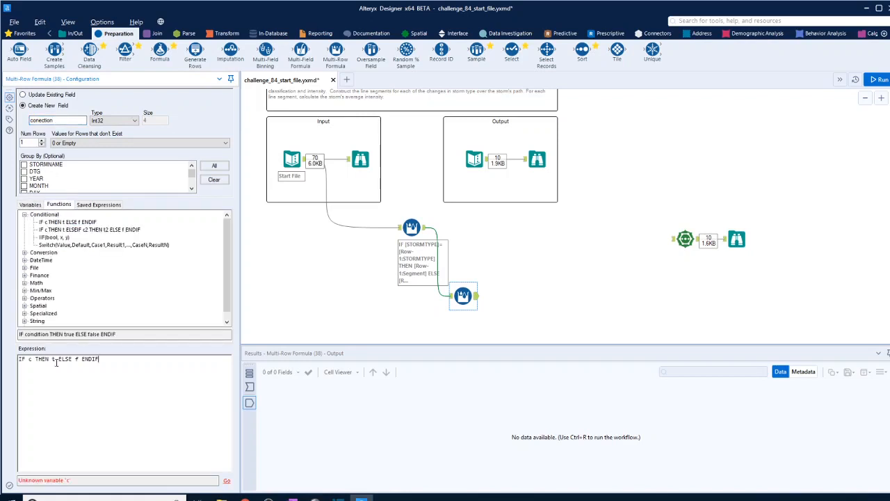
pyautogui.press('BackSpace')
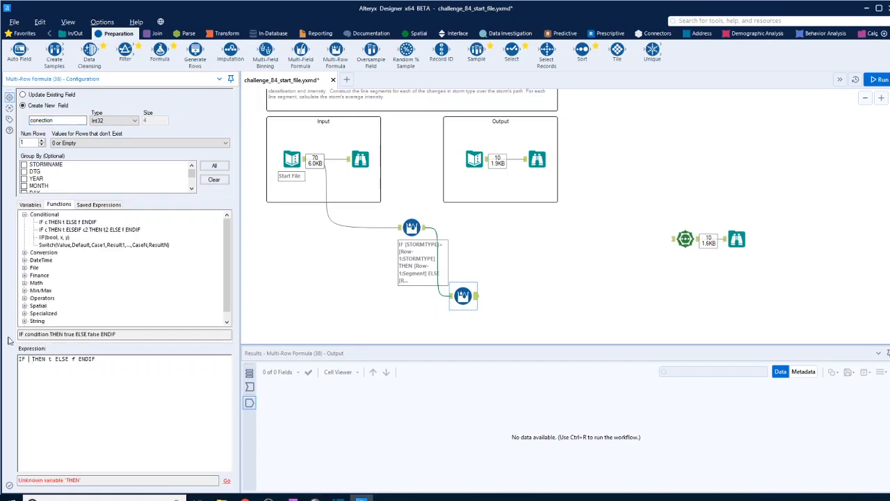
# Step: Build the IF condition as [Segment]=[Row-1:Segment] from the active-row and previous-row variables
pyautogui.click(30, 206)
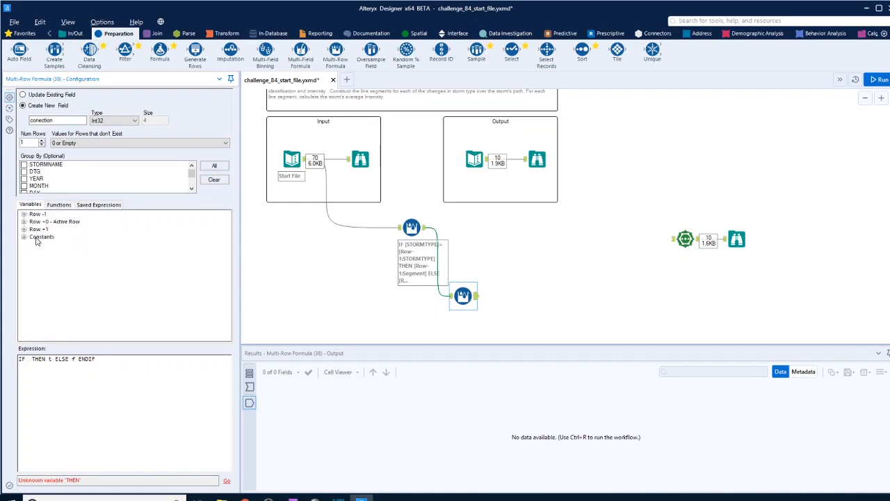
pyautogui.click(23, 221)
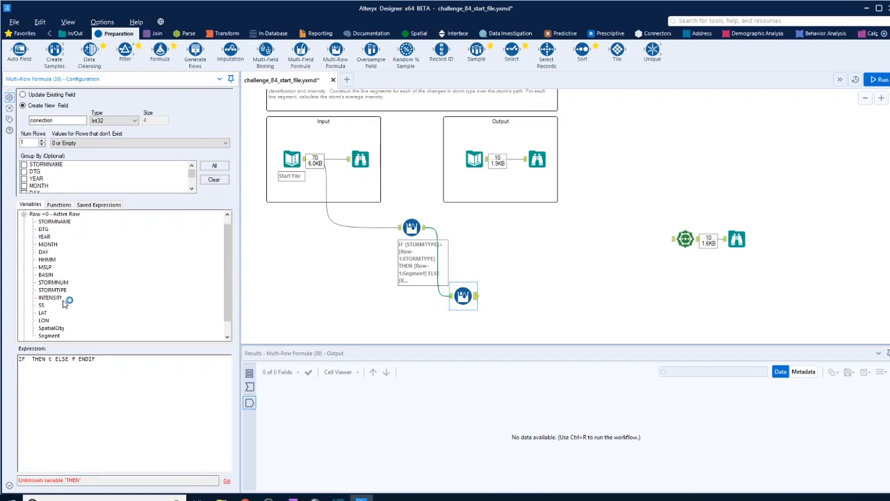
pyautogui.scroll(-1, 59, 317)
pyautogui.doubleClick(48, 321)
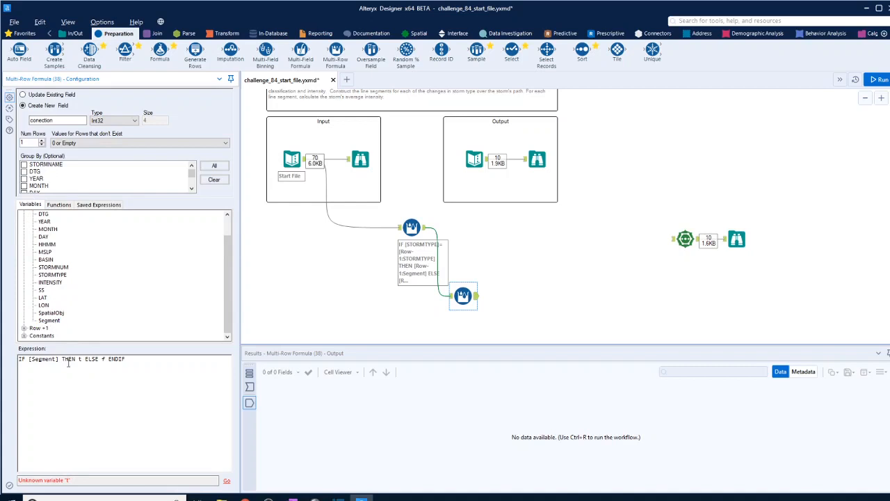
pyautogui.write('=')
pyautogui.scroll(1, 61, 275)
pyautogui.click(23, 214)
pyautogui.scroll(-2, 72, 286)
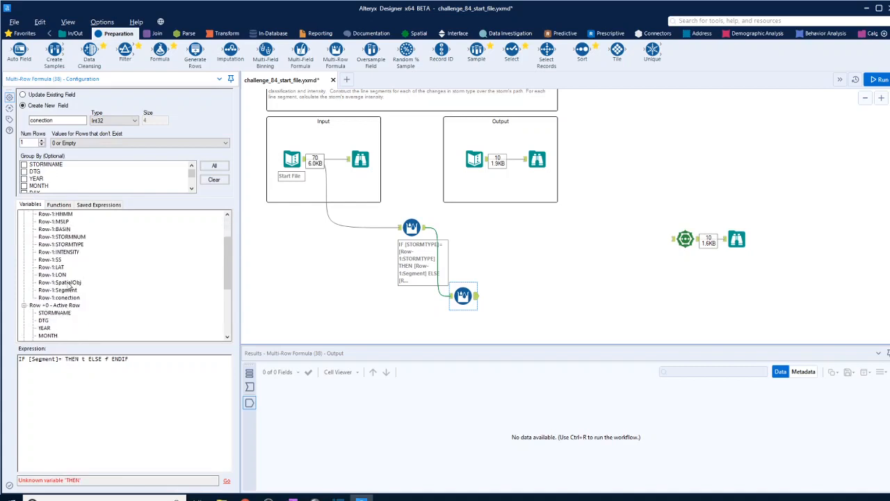
pyautogui.doubleClick(59, 290)
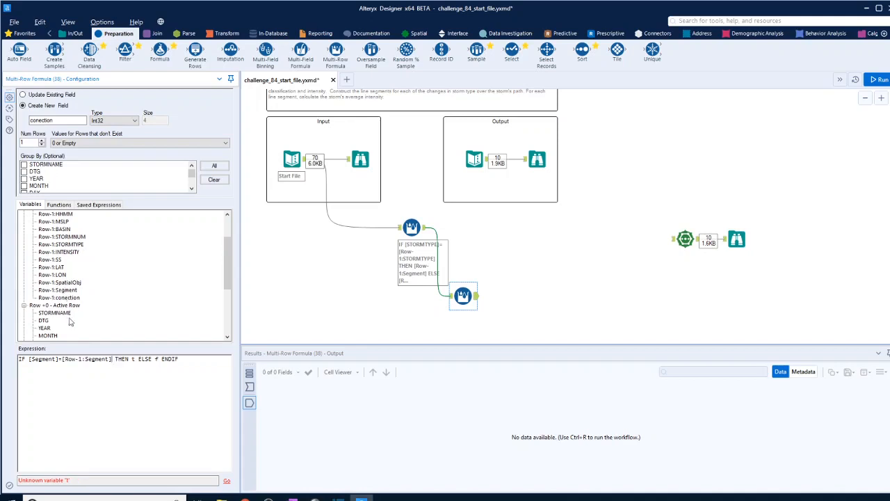
# Step: Complete the expression so it returns 'N' when the condition is true and 'Y' otherwise
pyautogui.press('BackSpace')
pyautogui.write("'N'")
pyautogui.press('BackSpace')
pyautogui.write("'Y'")
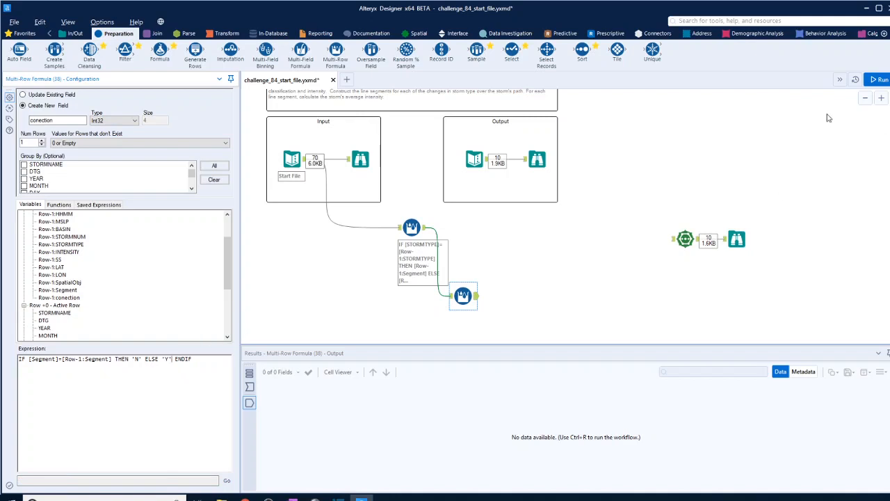
# Step: Run the workflow and set the data type of the conection field to String
pyautogui.click(878, 79)
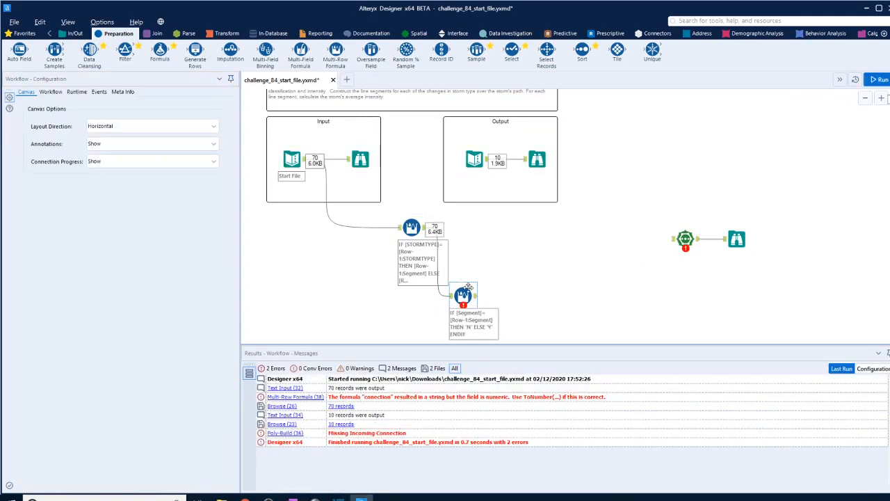
pyautogui.click(467, 292)
pyautogui.click(114, 121)
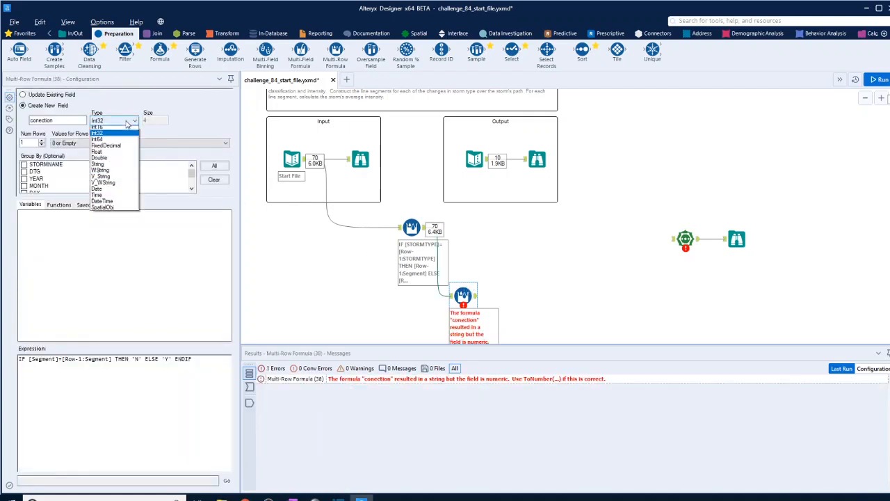
pyautogui.click(109, 179)
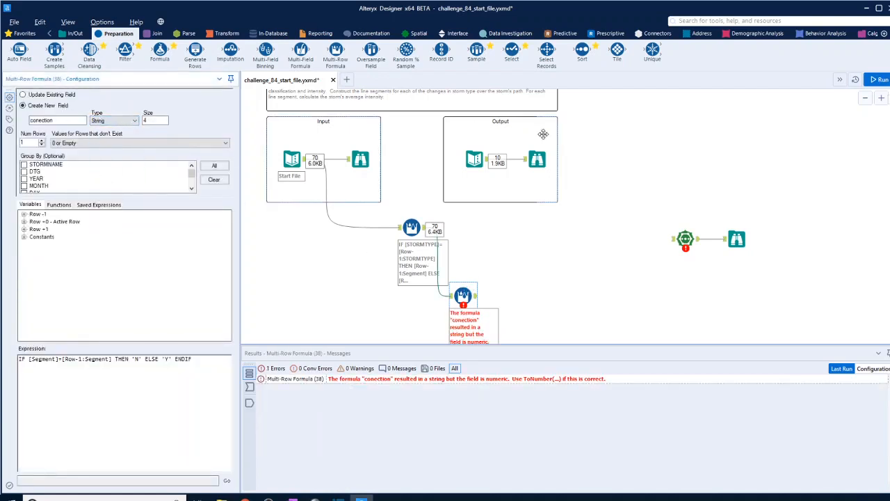
# Step: Rerun the workflow and check the conection values against the Segment changes in the second Multi-Row Formula output
pyautogui.click(875, 79)
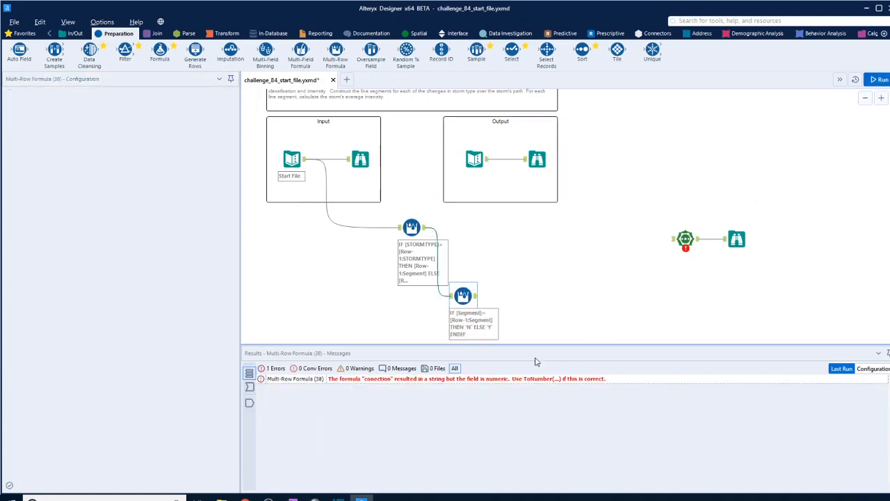
pyautogui.click(476, 297)
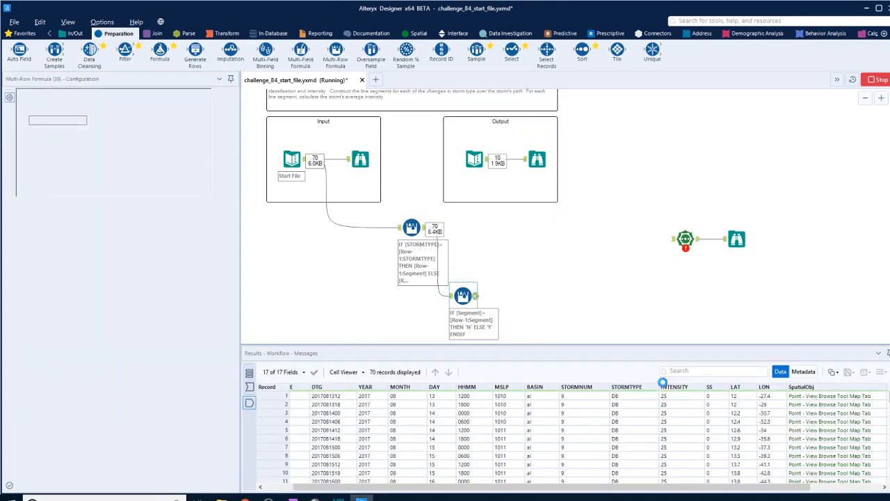
pyautogui.moveTo(604, 489); pyautogui.dragTo(678, 490)
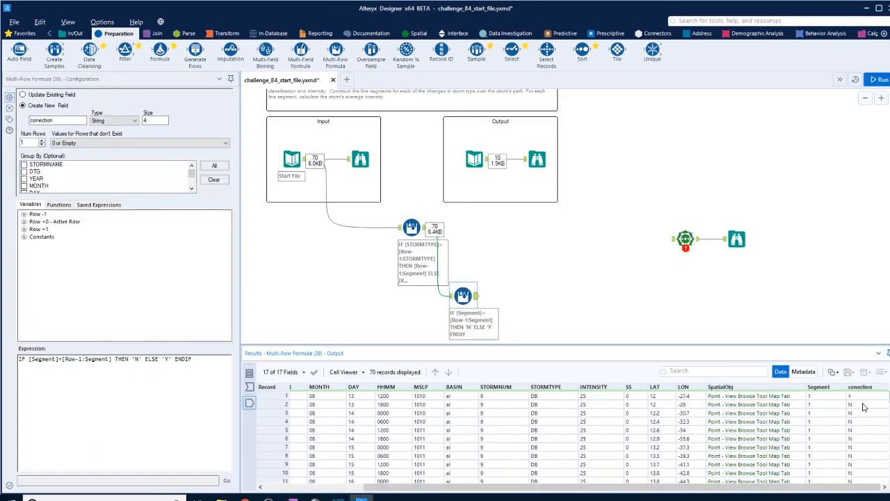
pyautogui.scroll(-4, 863, 407)
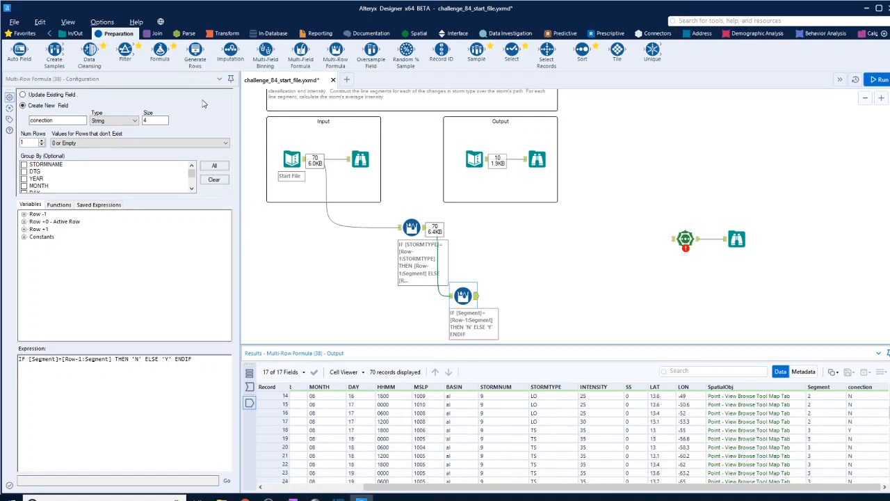
# Step: Add a Filter tool after the second Multi-Row Formula with the basic filter conection Equals Y
pyautogui.moveTo(125, 51); pyautogui.dragTo(513, 295)
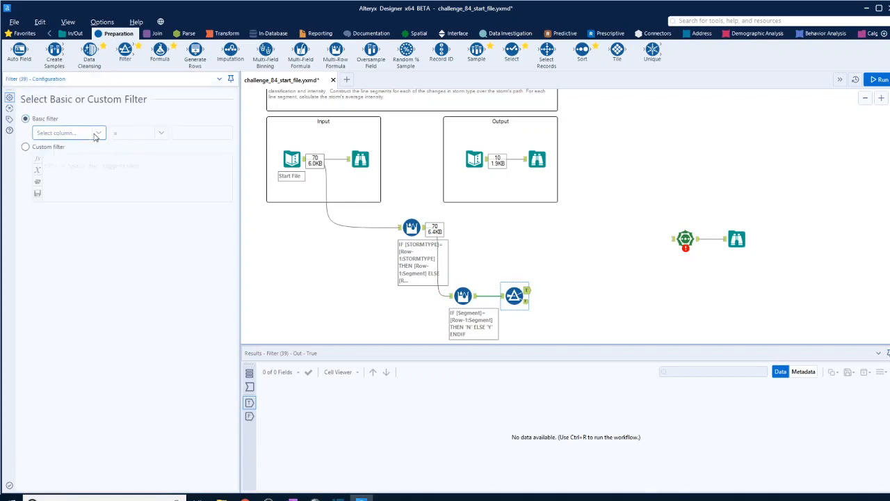
pyautogui.click(95, 133)
pyautogui.scroll(-3, 70, 184)
pyautogui.click(60, 234)
pyautogui.click(210, 134)
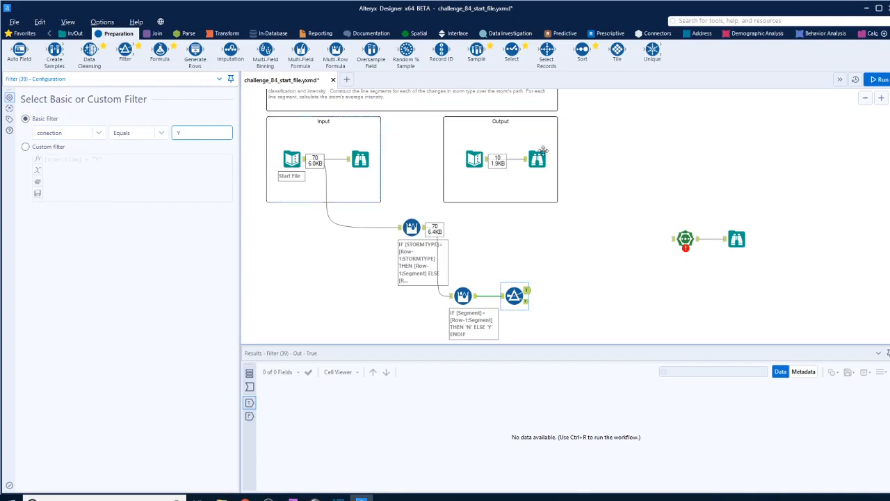
# Step: Run the workflow and review the records in the Filter's True output
pyautogui.click(523, 287)
pyautogui.hotkey('ctrl', 'r')
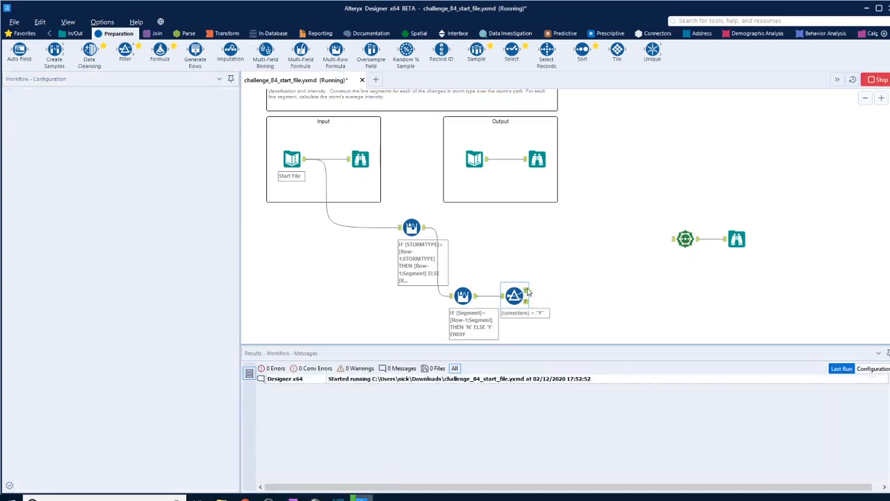
pyautogui.click(526, 292)
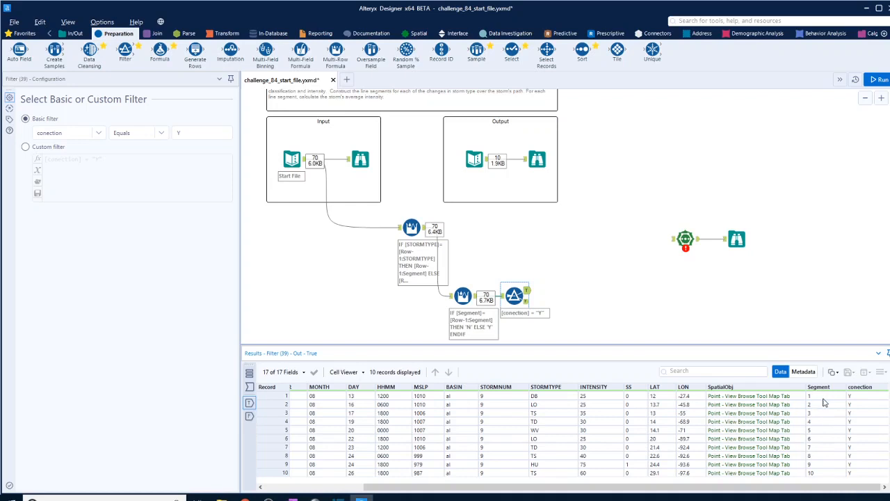
# Step: Add a Sample tool to the Filter's True output that skips the first 1 row, then run it and view its output
pyautogui.moveTo(477, 50); pyautogui.dragTo(573, 287)
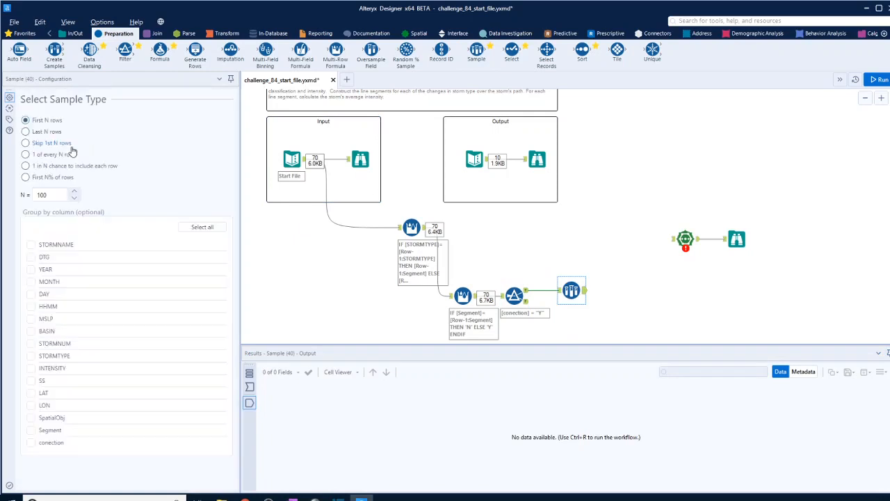
pyautogui.click(28, 143)
pyautogui.click(46, 195)
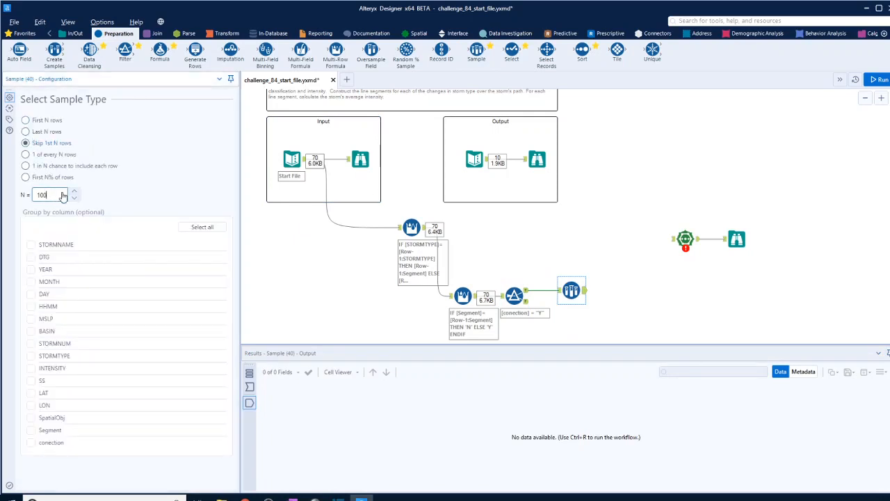
pyautogui.press('BackSpace')
pyautogui.click(874, 81)
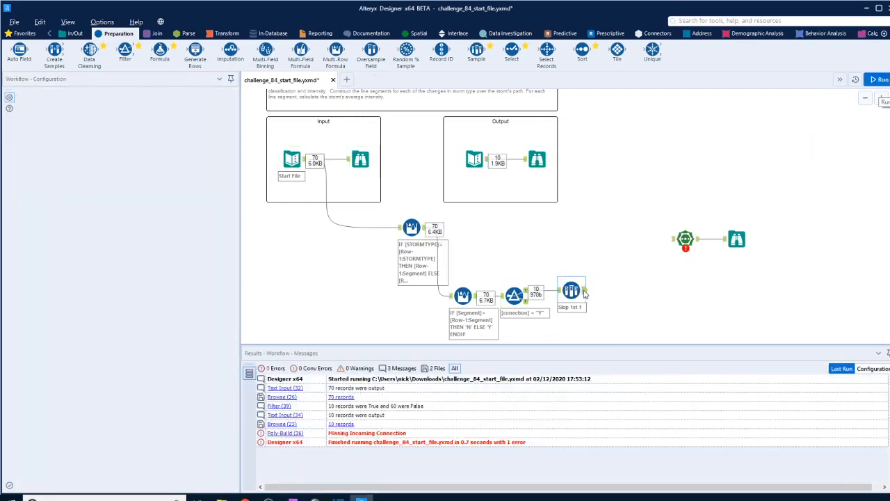
pyautogui.click(583, 293)
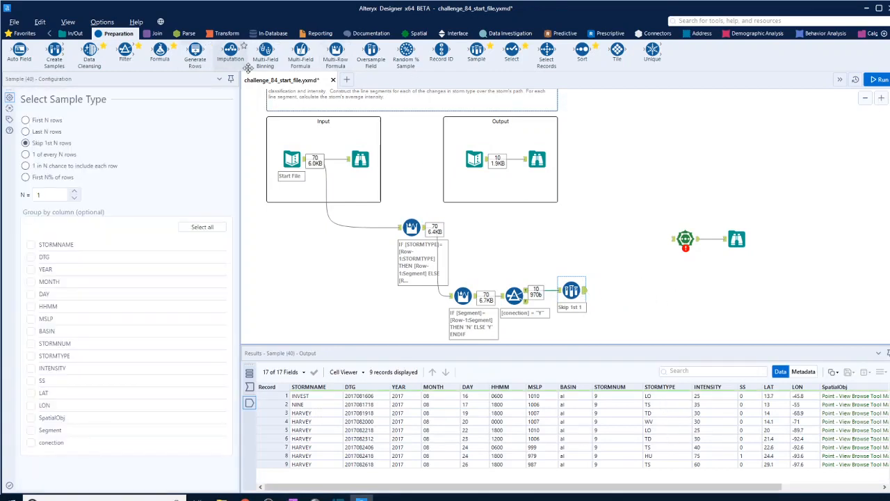
# Step: Add a Formula tool after the Sample tool that updates the Segment column with the expression [Segment]-1
pyautogui.moveTo(160, 50); pyautogui.dragTo(629, 293)
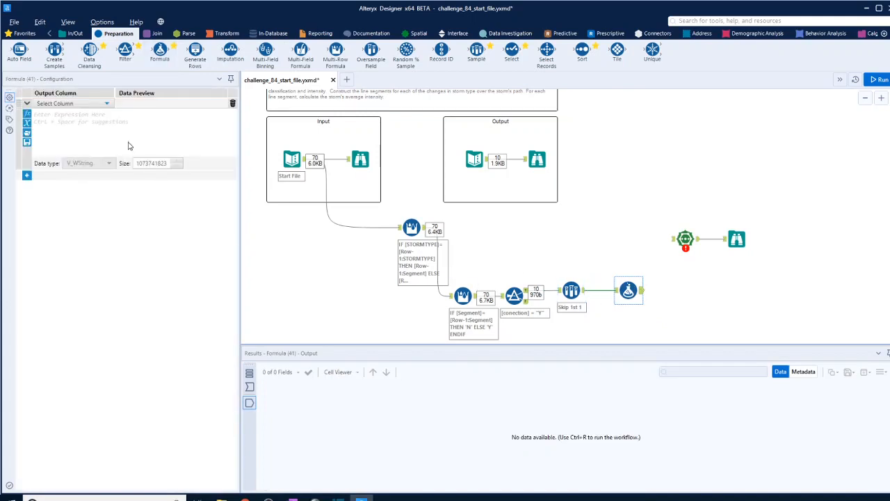
pyautogui.click(87, 104)
pyautogui.scroll(-5, 84, 184)
pyautogui.click(78, 185)
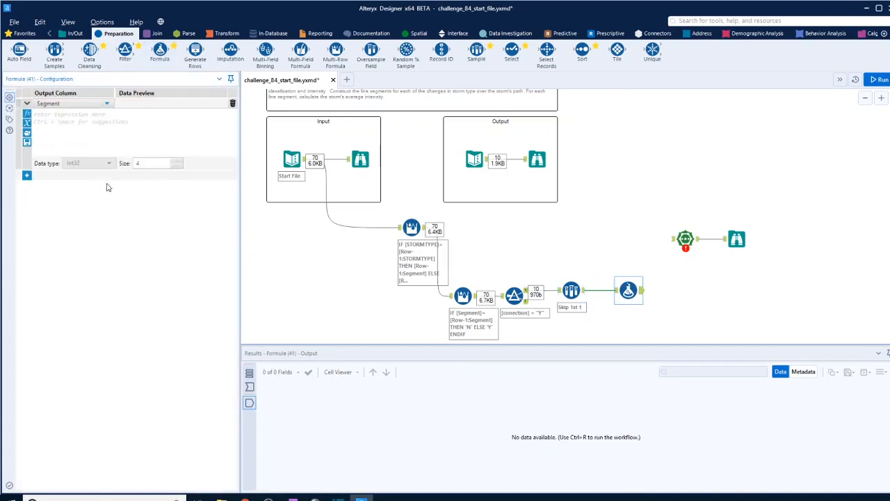
pyautogui.click(104, 130)
pyautogui.write('[')
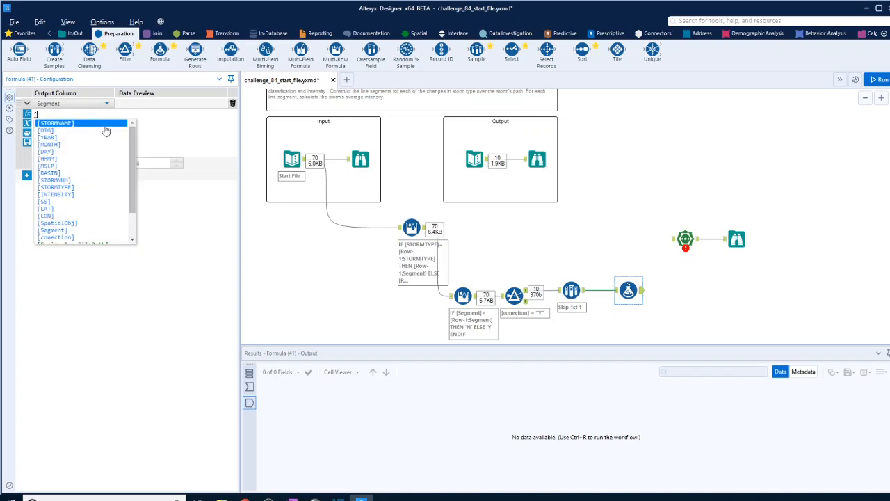
pyautogui.click(84, 230)
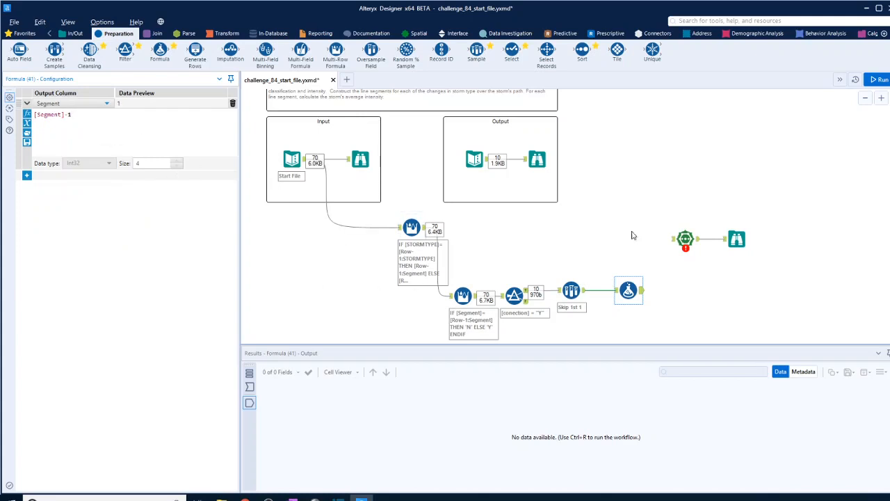
# Step: Run the workflow and check the renumbered Segment values in the Formula output
pyautogui.click(799, 275)
pyautogui.click(880, 80)
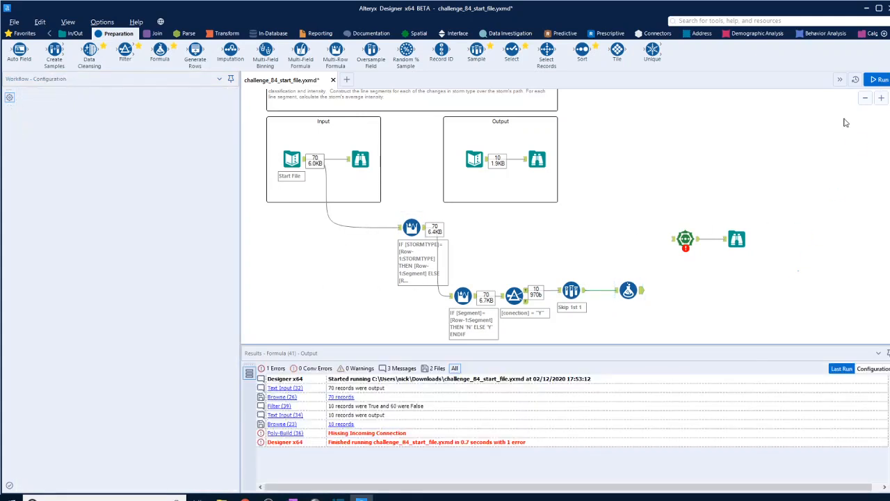
pyautogui.click(641, 295)
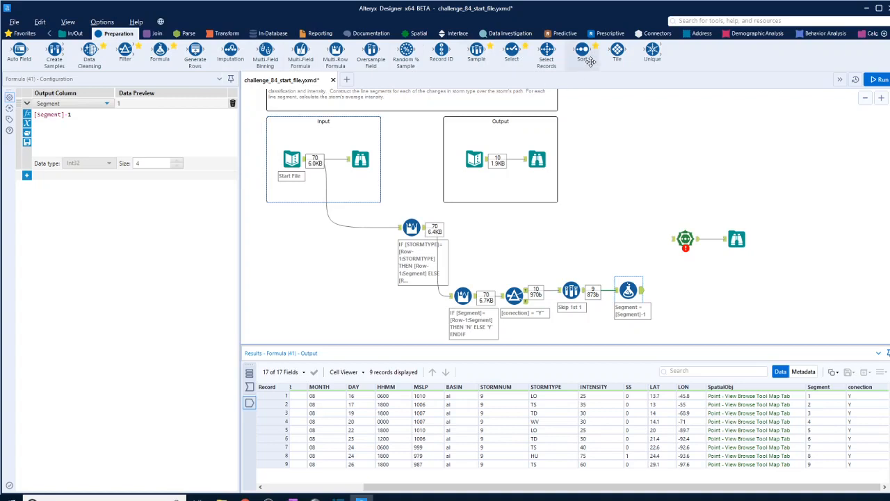
# Step: Add a Select tool after the Formula tool and deselect the conection field
pyautogui.moveTo(512, 51); pyautogui.dragTo(683, 298)
pyautogui.click(49, 285)
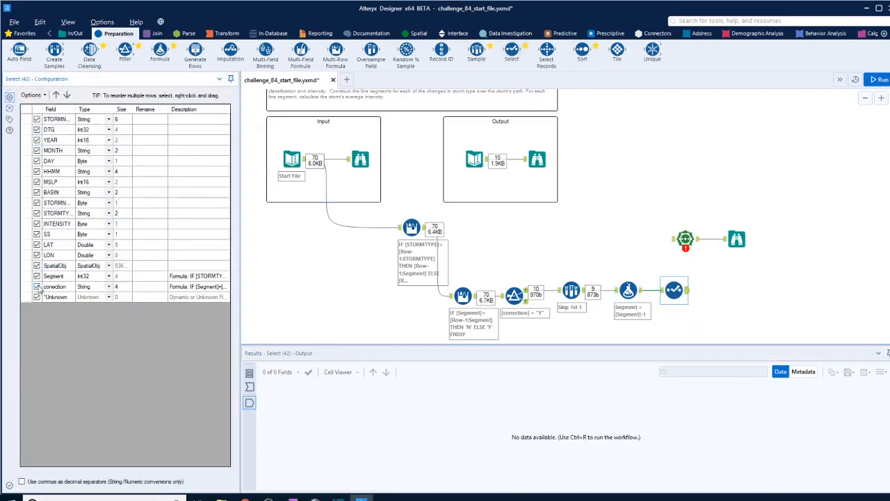
# Step: Add a Union tool before the Poly-Build tool and feed it the first Multi-Row Formula output and the Select tool output
pyautogui.moveTo(651, 188); pyautogui.dragTo(777, 253)
pyautogui.moveTo(685, 239); pyautogui.dragTo(765, 233)
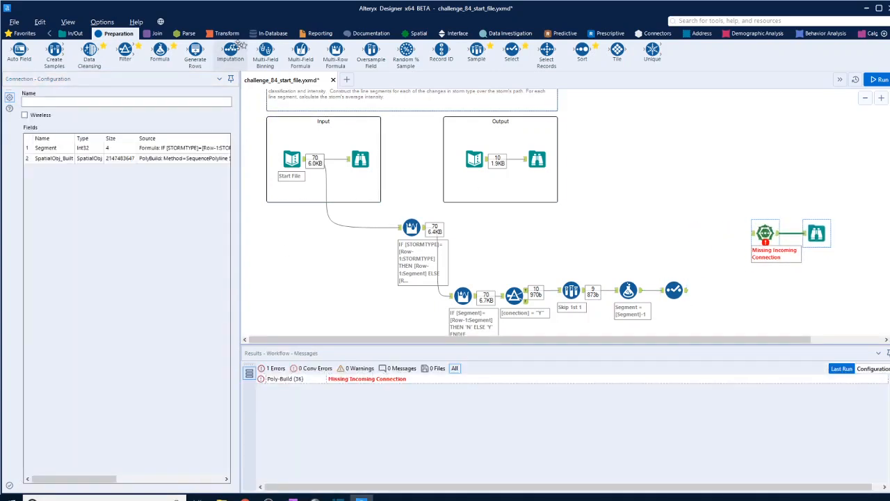
pyautogui.click(157, 35)
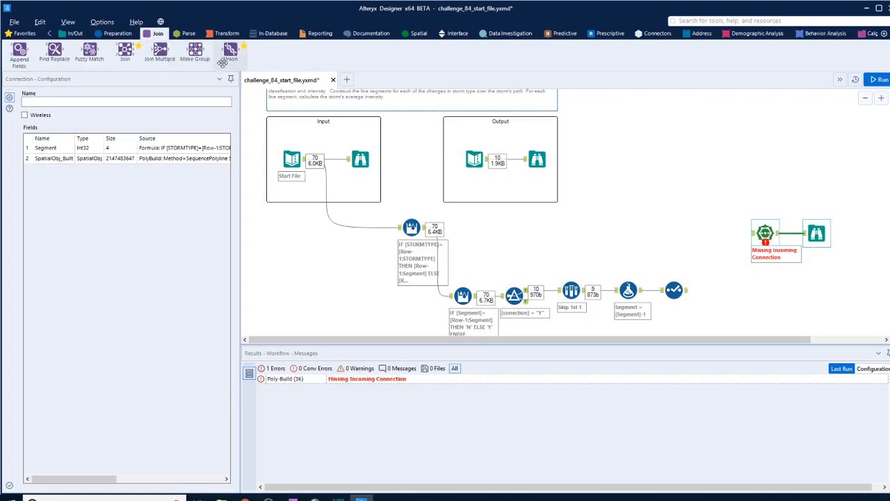
pyautogui.moveTo(231, 50); pyautogui.dragTo(717, 235)
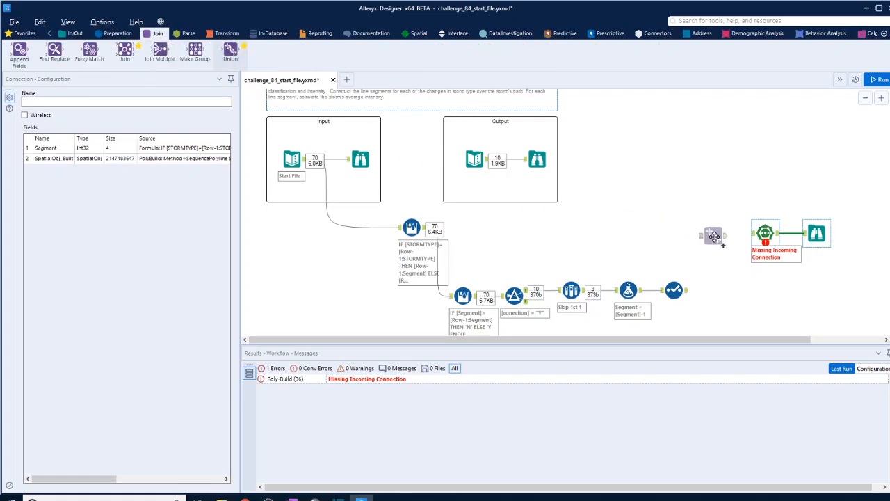
pyautogui.moveTo(425, 232); pyautogui.dragTo(700, 233)
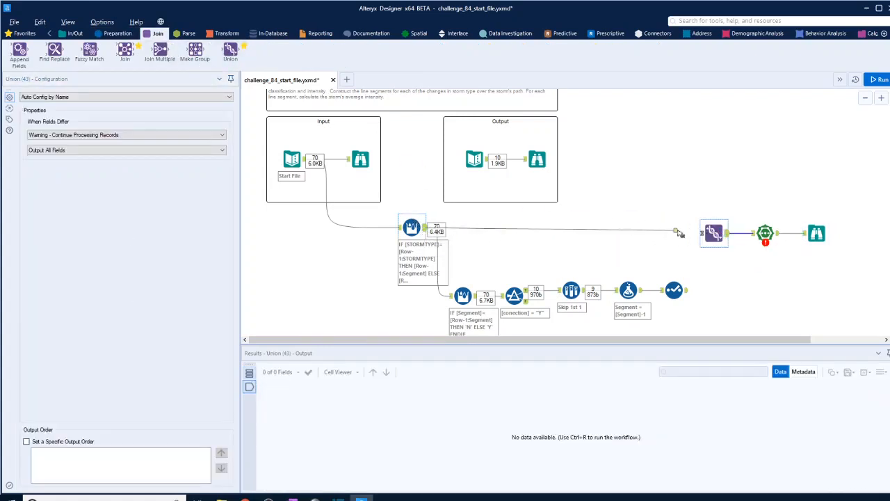
pyautogui.hotkey('ctrl', 'r')
pyautogui.moveTo(688, 289); pyautogui.dragTo(701, 234)
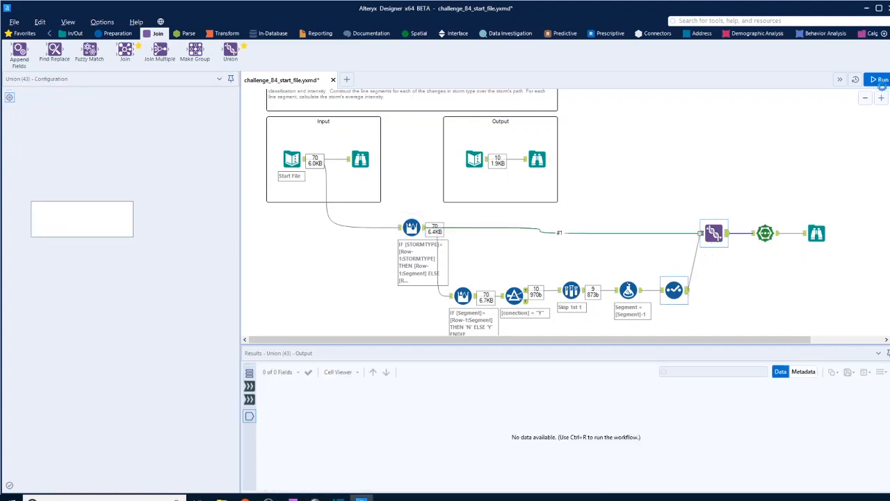
# Step: Run the workflow and inspect the built line of individual segments on the map of the final Browse tool
pyautogui.click(879, 79)
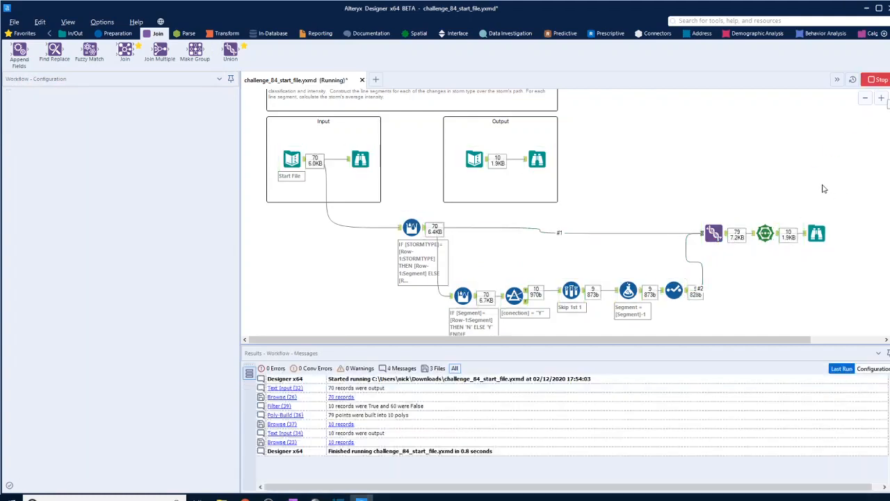
pyautogui.click(818, 235)
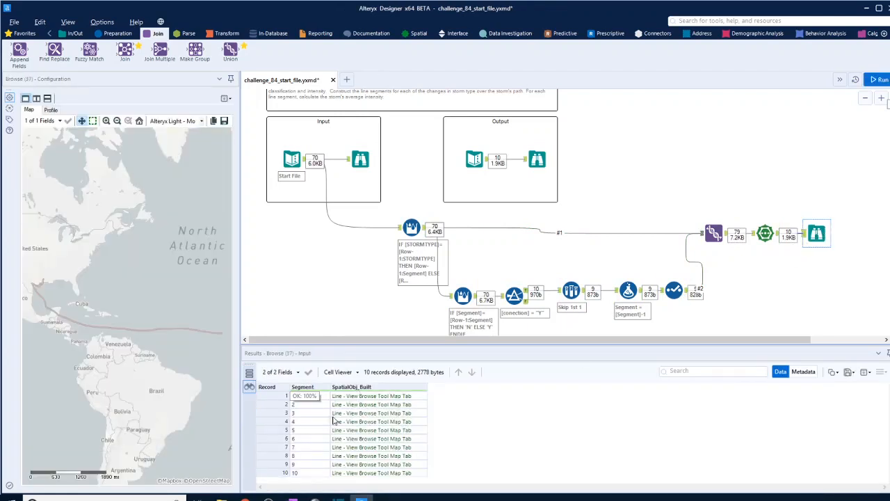
pyautogui.click(361, 398)
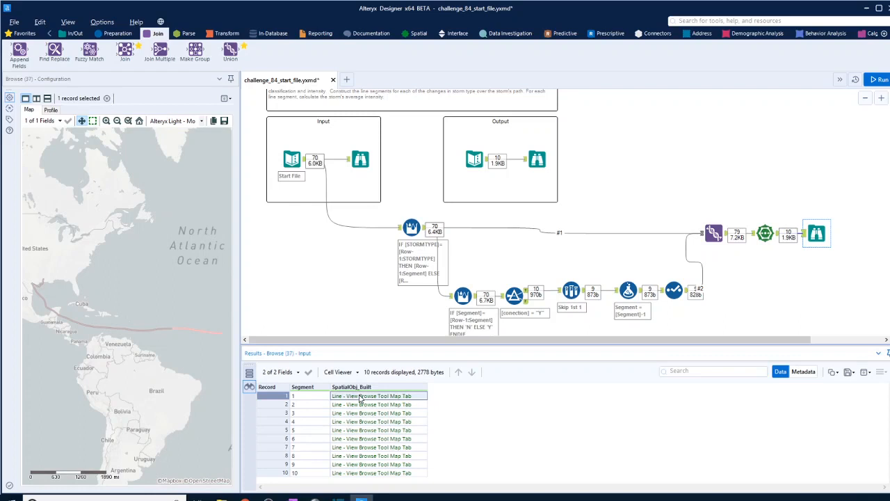
pyautogui.click(360, 405)
pyautogui.click(361, 415)
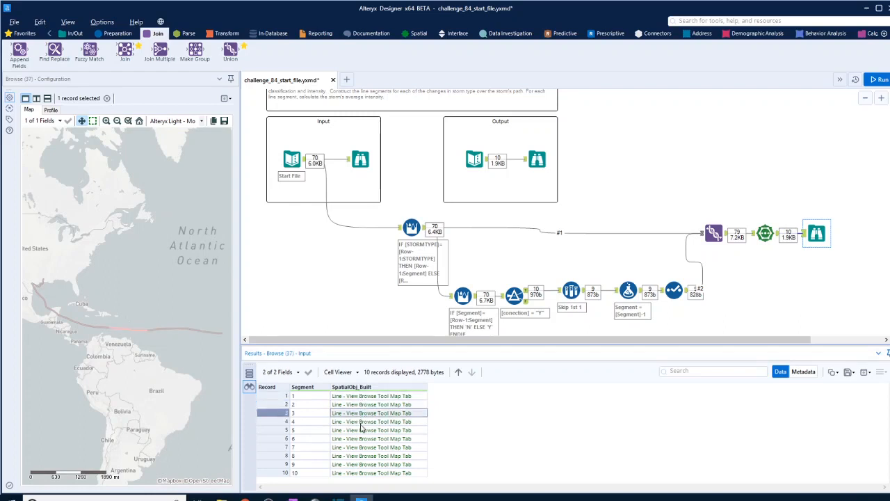
pyautogui.click(361, 423)
pyautogui.click(361, 439)
pyautogui.click(361, 448)
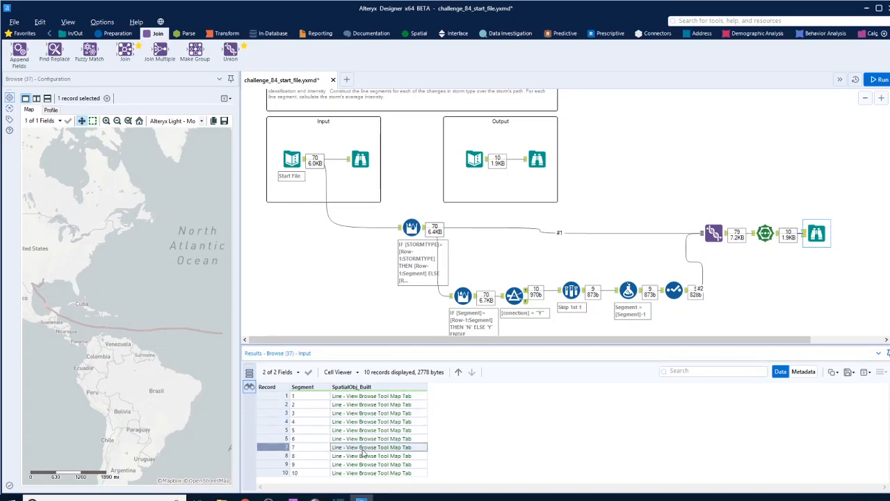
pyautogui.click(363, 457)
pyautogui.click(363, 465)
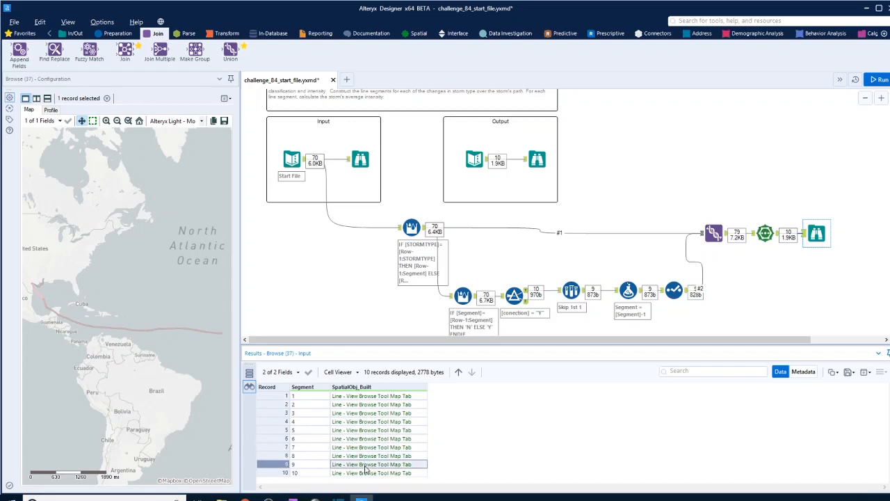
# Step: Compare the expected output fields with the Union and Poly-Build results, moving the final Browse tool farther from Poly-Build
pyautogui.click(538, 160)
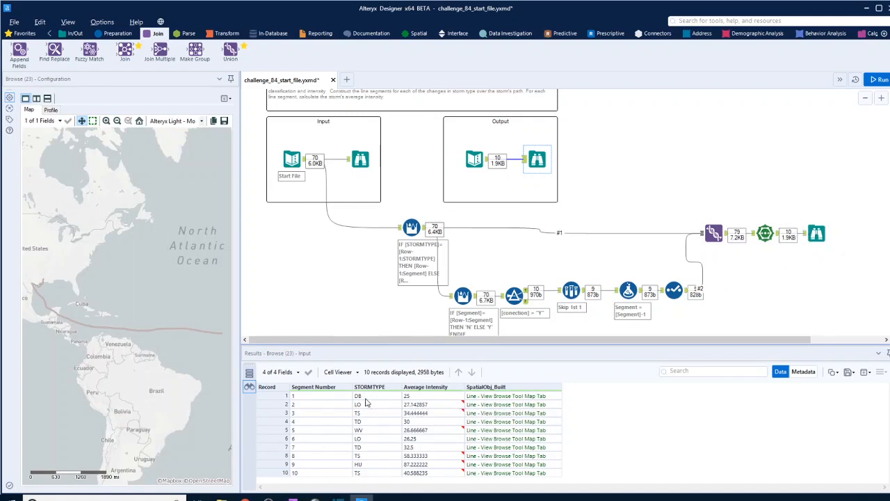
pyautogui.moveTo(817, 233); pyautogui.dragTo(850, 228)
pyautogui.scroll(-1, 792, 284)
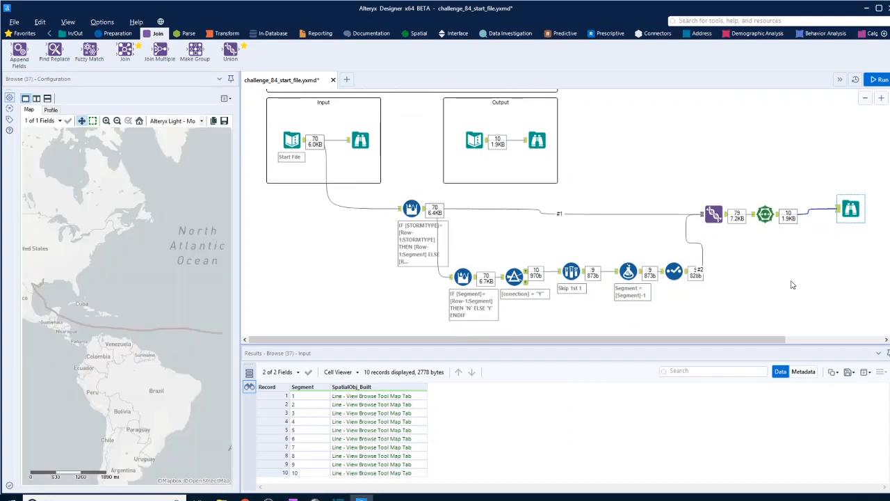
pyautogui.click(537, 140)
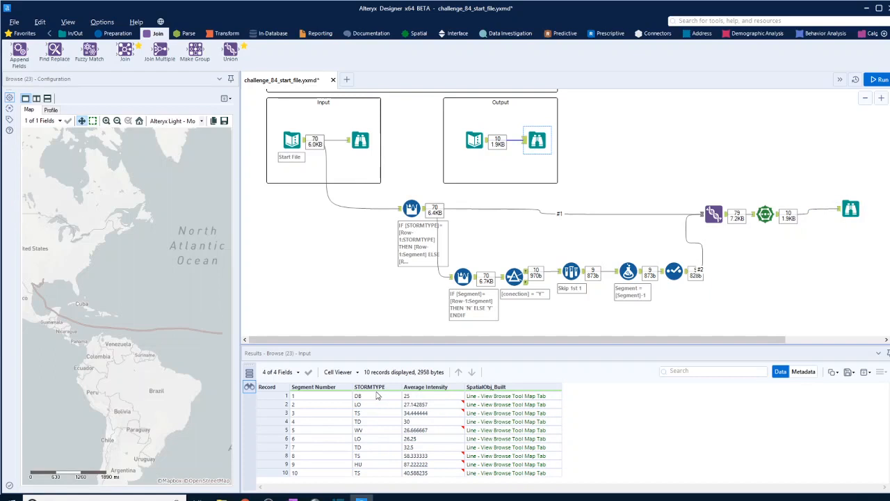
pyautogui.click(724, 217)
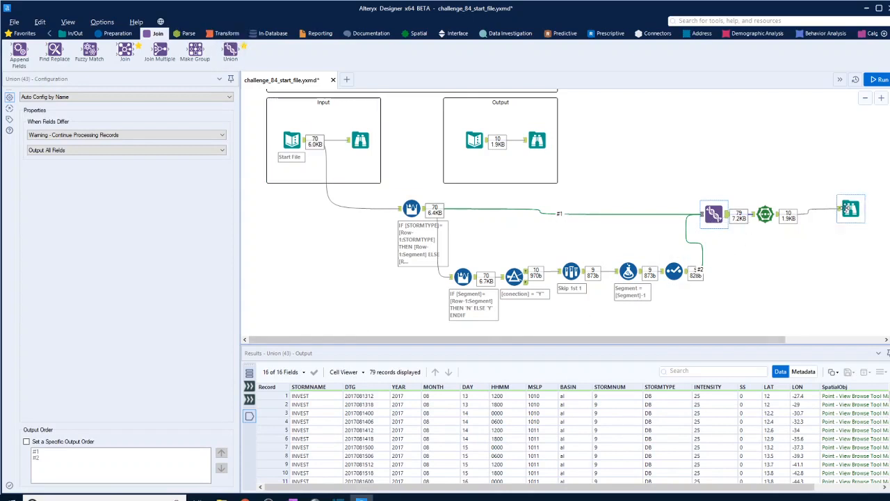
pyautogui.click(849, 209)
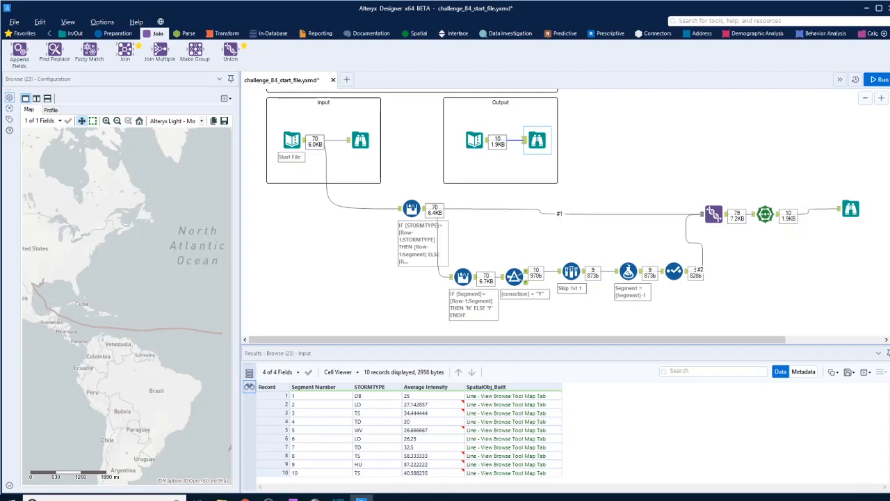
# Step: Add a Summarize tool to the Union output and group by Segment and STORMTYPE
pyautogui.click(227, 33)
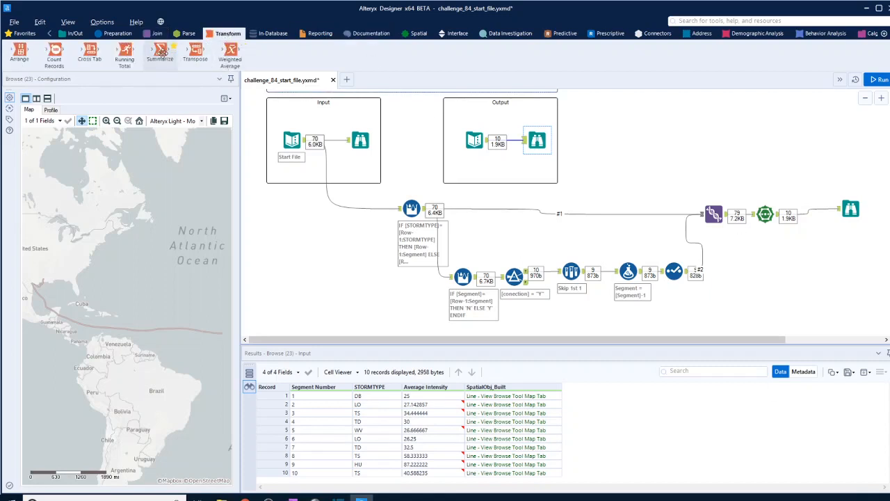
pyautogui.moveTo(161, 53); pyautogui.dragTo(773, 257)
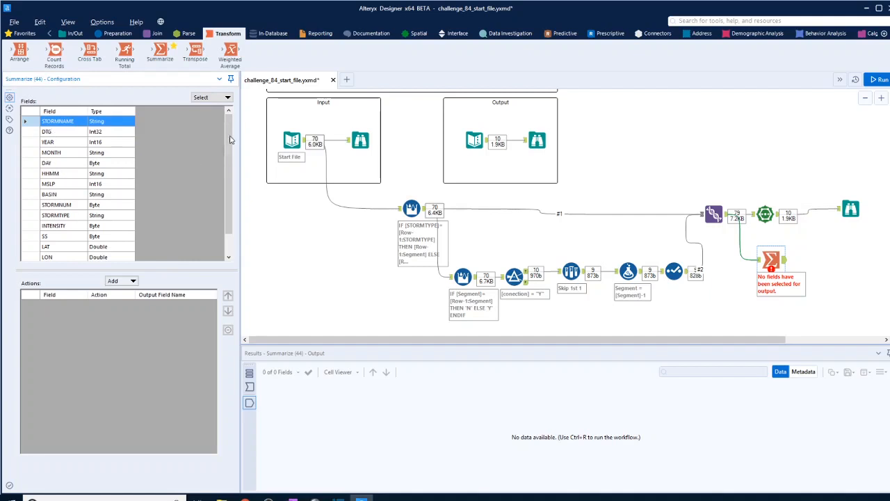
pyautogui.scroll(-1, 231, 139)
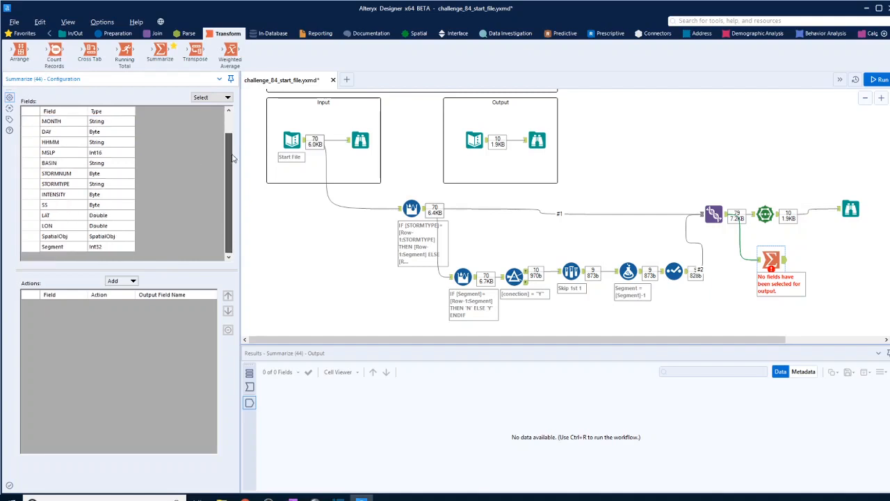
pyautogui.click(55, 247)
pyautogui.click(120, 280)
pyautogui.click(139, 294)
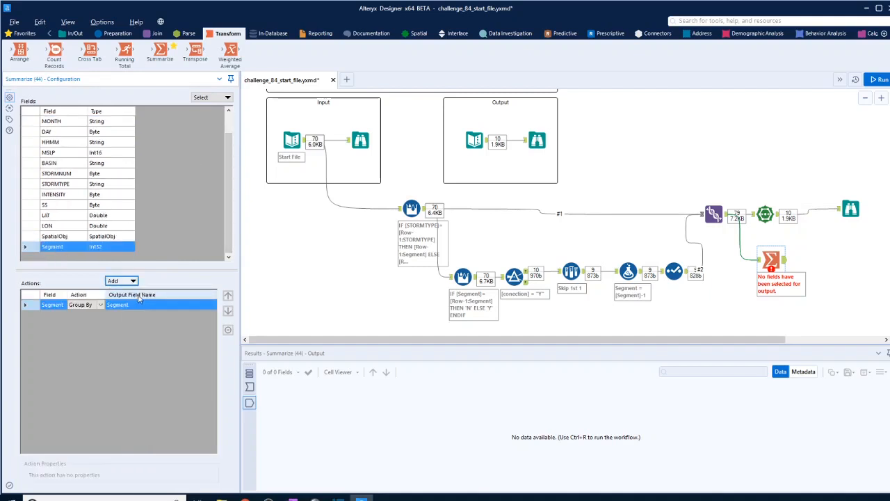
pyautogui.click(66, 187)
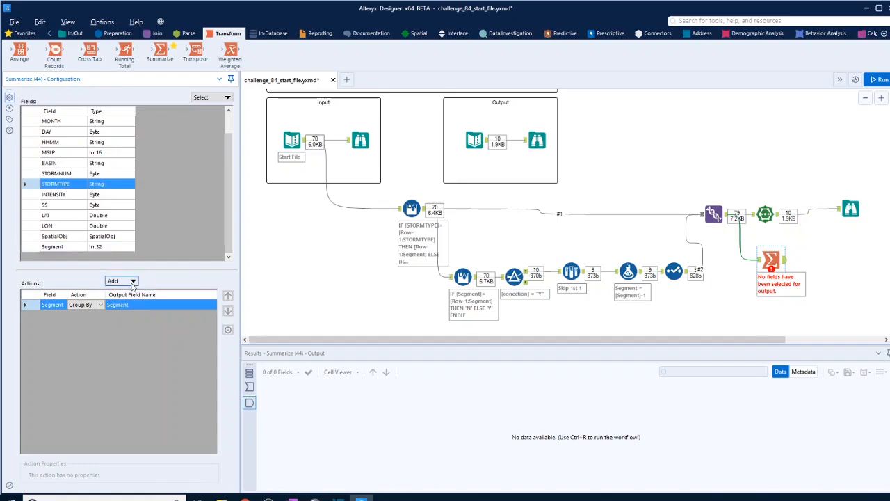
pyautogui.click(131, 281)
pyautogui.click(137, 294)
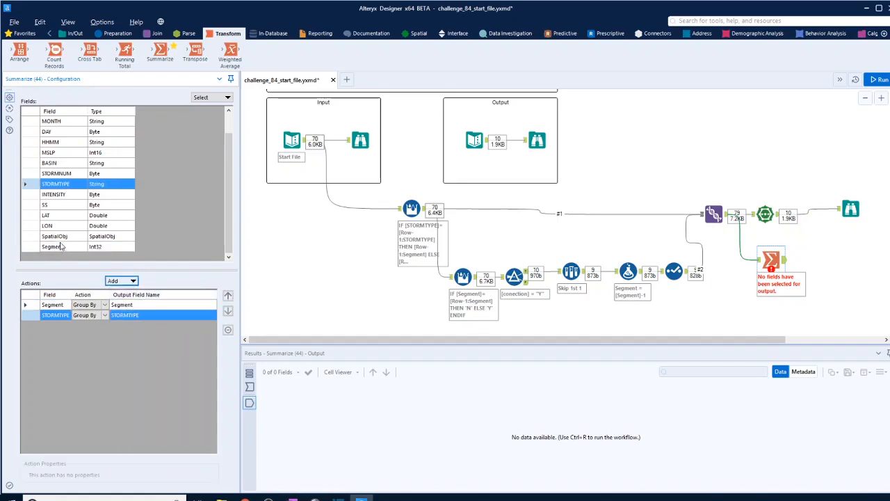
# Step: Add a numeric Average of INTENSITY to the Summarize tool and name its output field AVERAGE INTENSITY
pyautogui.click(55, 195)
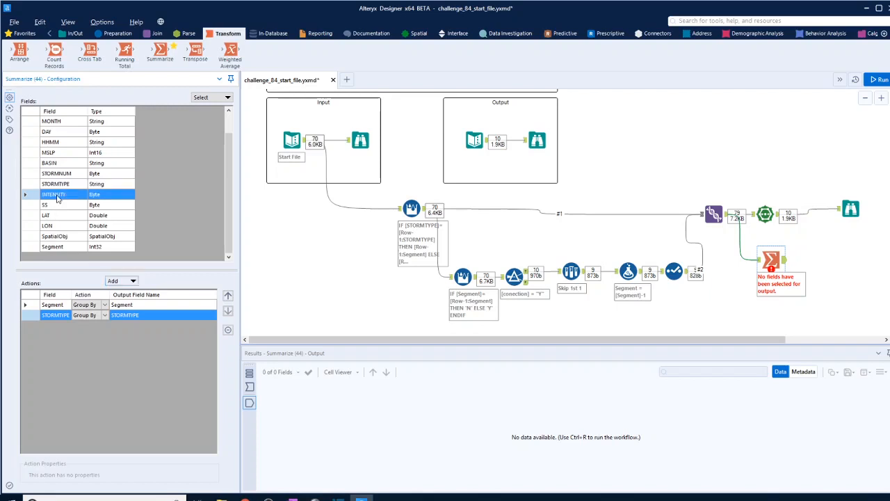
pyautogui.click(122, 281)
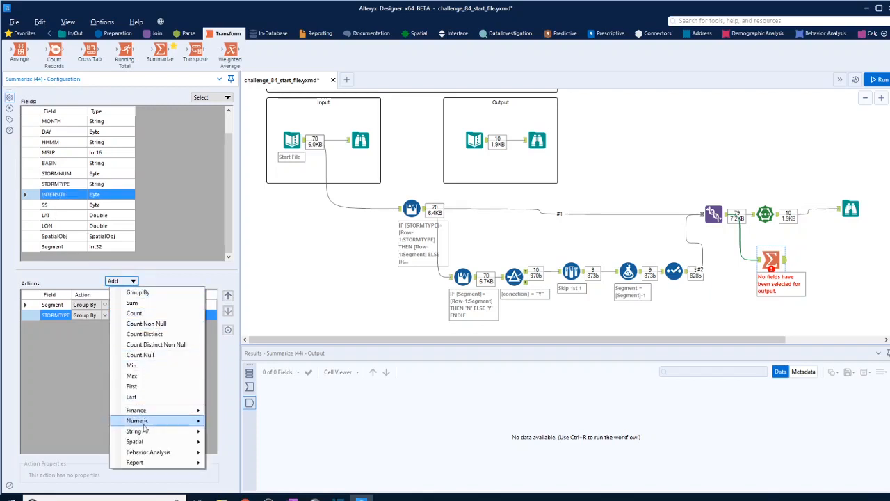
pyautogui.moveTo(146, 421)
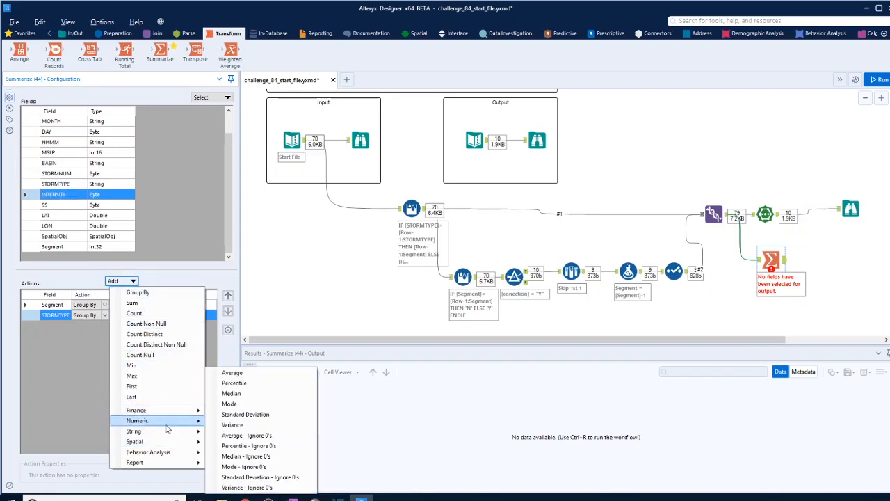
pyautogui.click(230, 374)
pyautogui.click(540, 138)
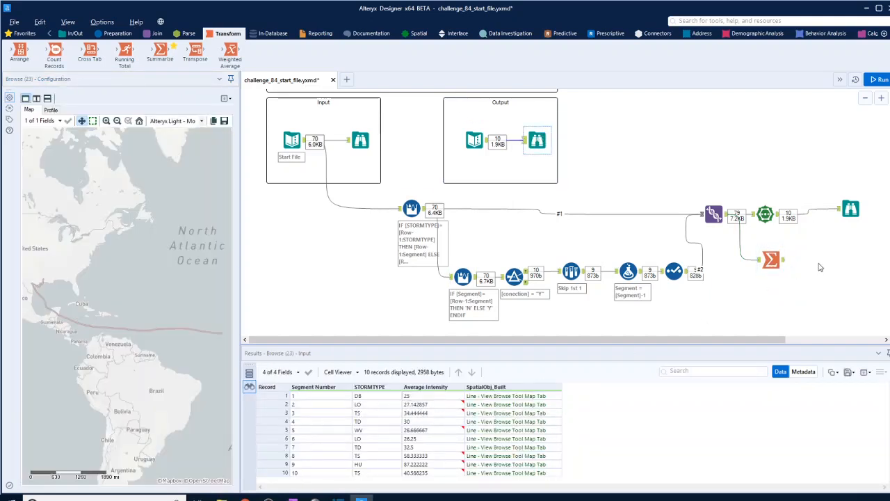
pyautogui.click(775, 260)
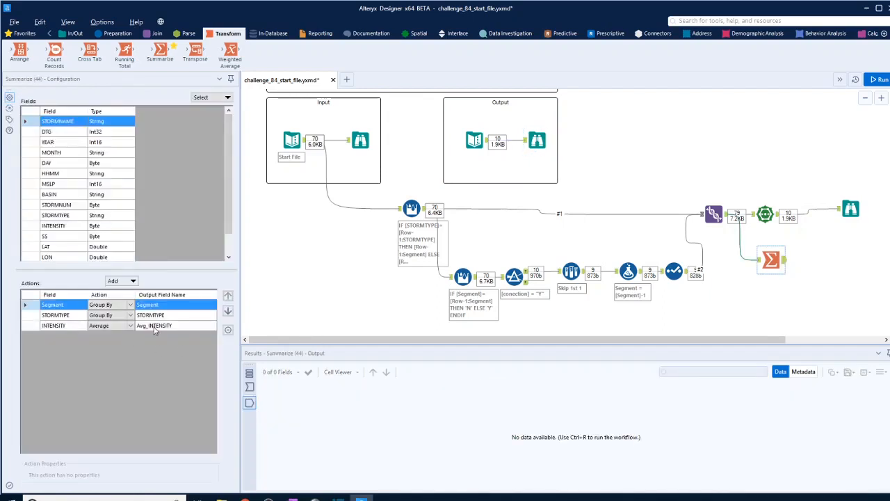
pyautogui.click(152, 329)
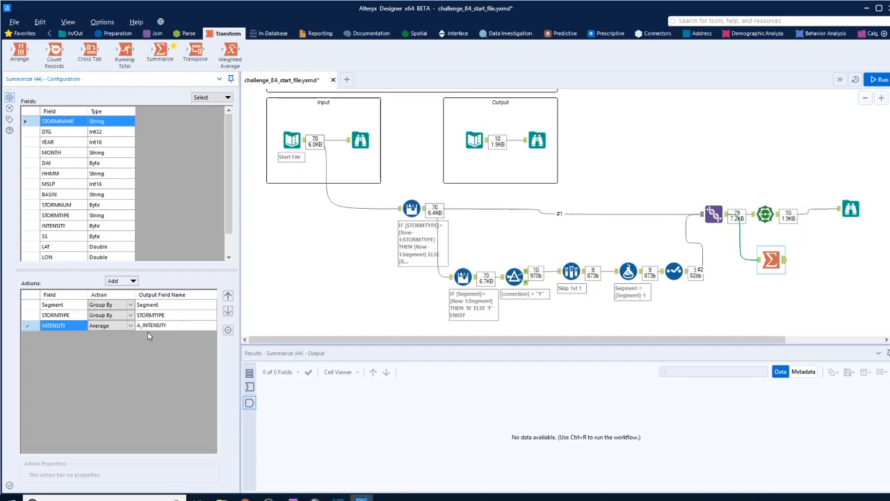
pyautogui.write('VERAGE')
pyautogui.click(579, 232)
pyautogui.hotkey('ctrl', 'r')
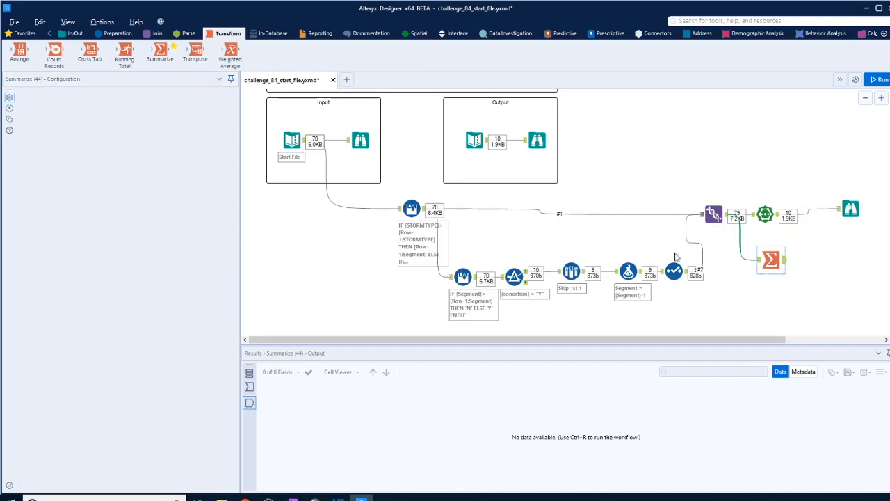
# Step: Insert a Join tool between Poly-Build and the Browse tool, connect Summarize as its right input, and join on Segment
pyautogui.click(156, 33)
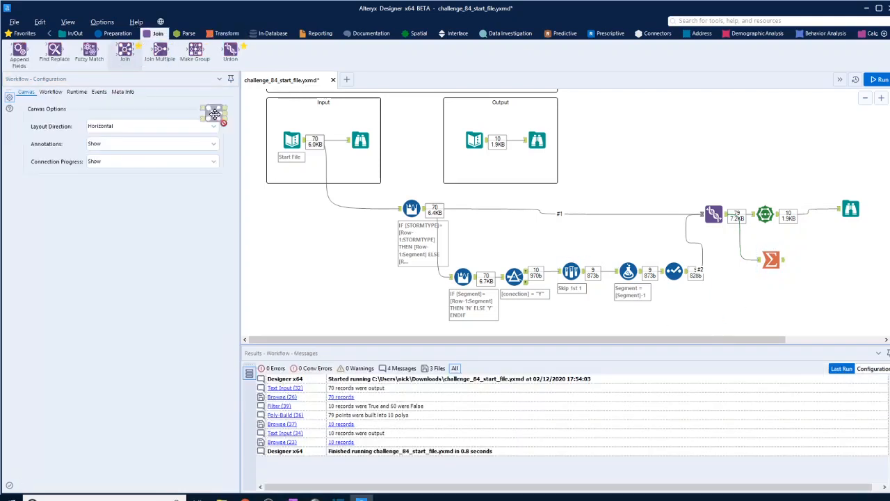
pyautogui.click(816, 219)
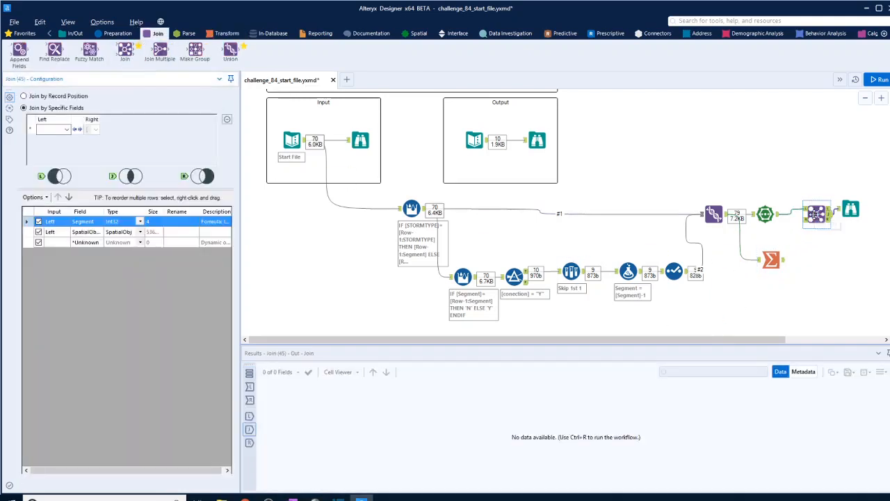
pyautogui.moveTo(786, 262); pyautogui.dragTo(856, 305)
pyautogui.click(816, 214)
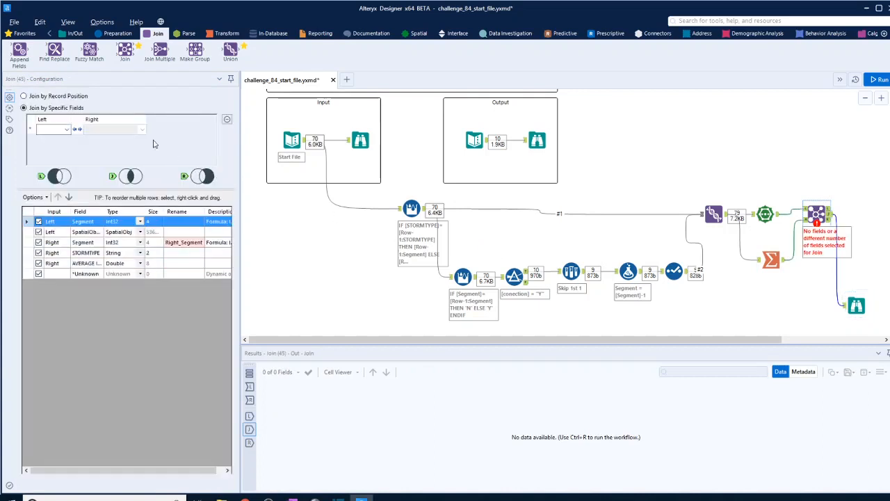
pyautogui.click(67, 129)
pyautogui.click(66, 136)
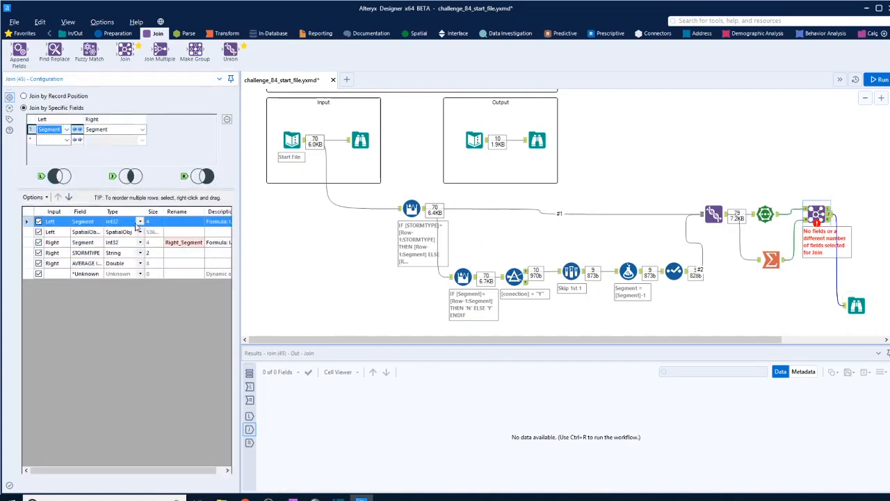
# Step: Exclude the right input's Segment field from the Join output and move the built spatial object field below AVERAGE INTENSITY
pyautogui.click(39, 243)
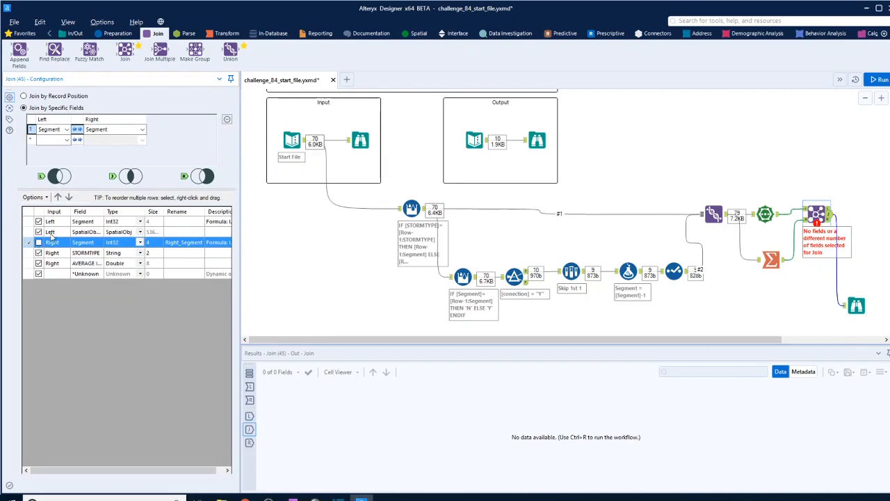
pyautogui.click(60, 234)
pyautogui.click(68, 197)
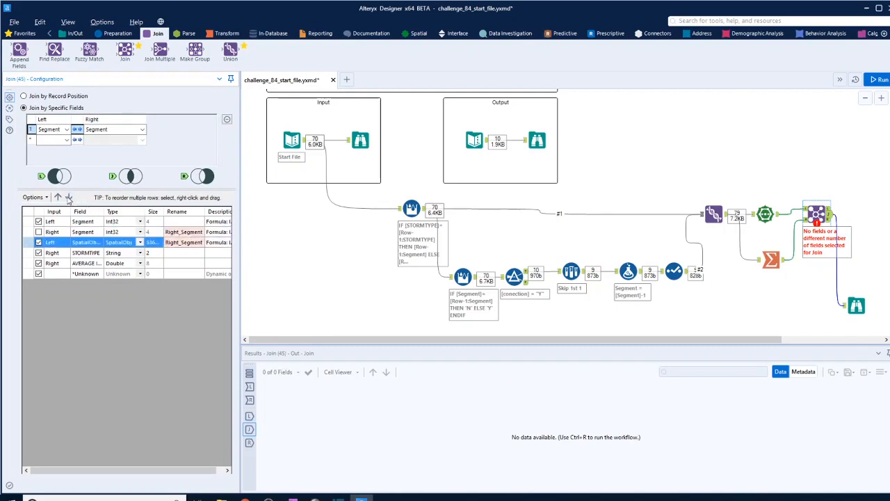
pyautogui.click(68, 198)
pyautogui.click(68, 197)
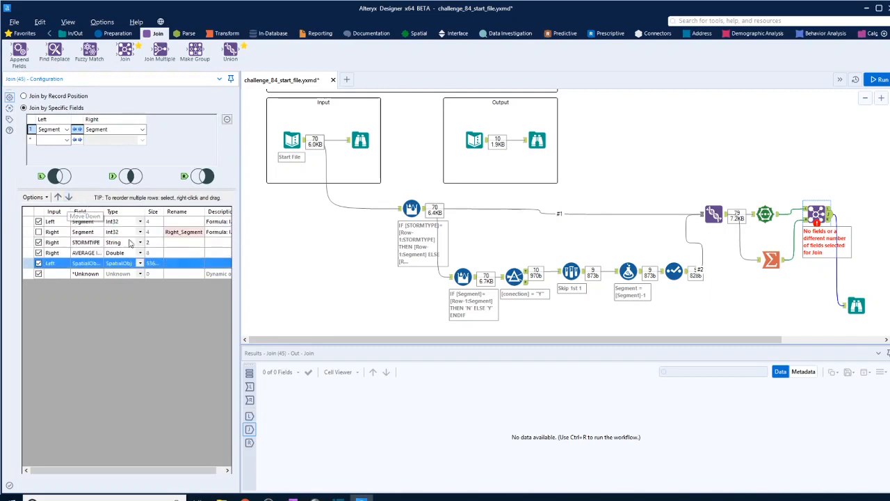
# Step: Run the workflow, compare the final Browse results with the expected output, and review the upstream Formula and connection Multi-Row Formula tools
pyautogui.click(880, 79)
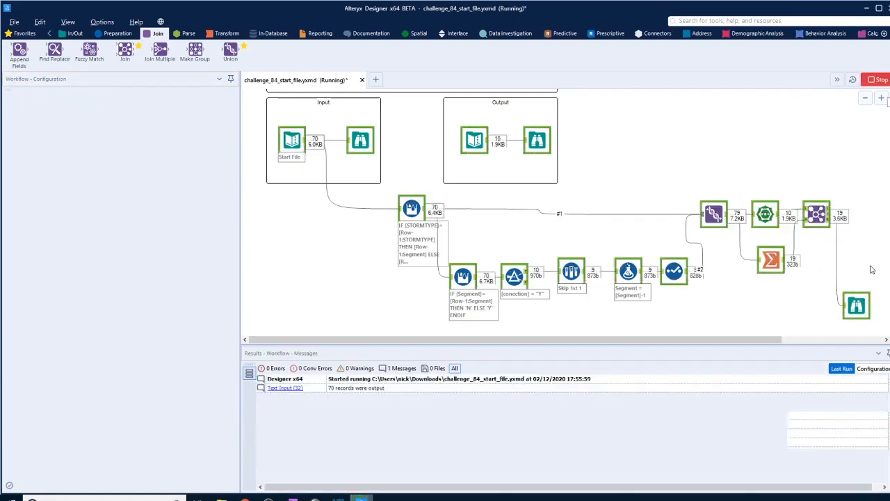
pyautogui.click(856, 305)
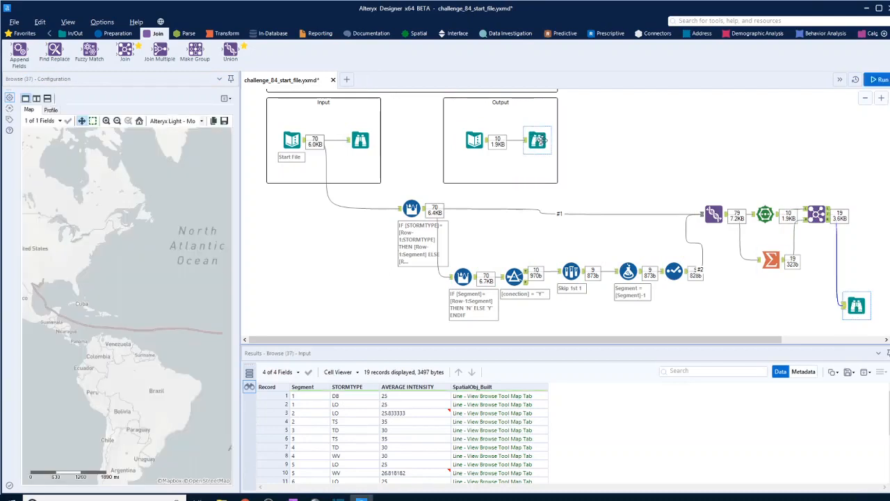
pyautogui.click(538, 141)
pyautogui.click(858, 306)
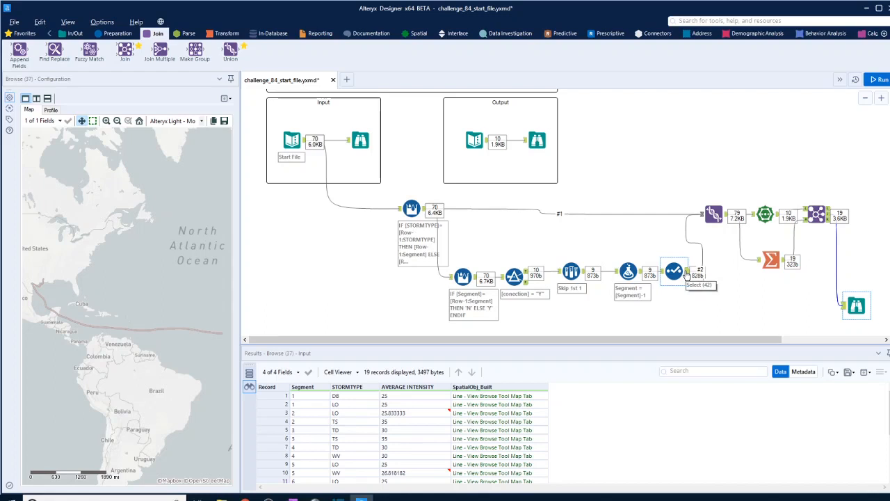
pyautogui.click(628, 271)
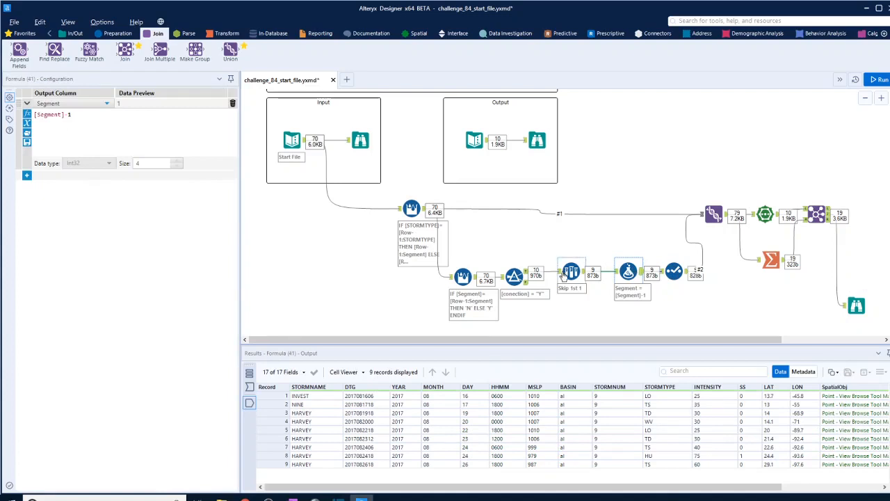
pyautogui.click(463, 277)
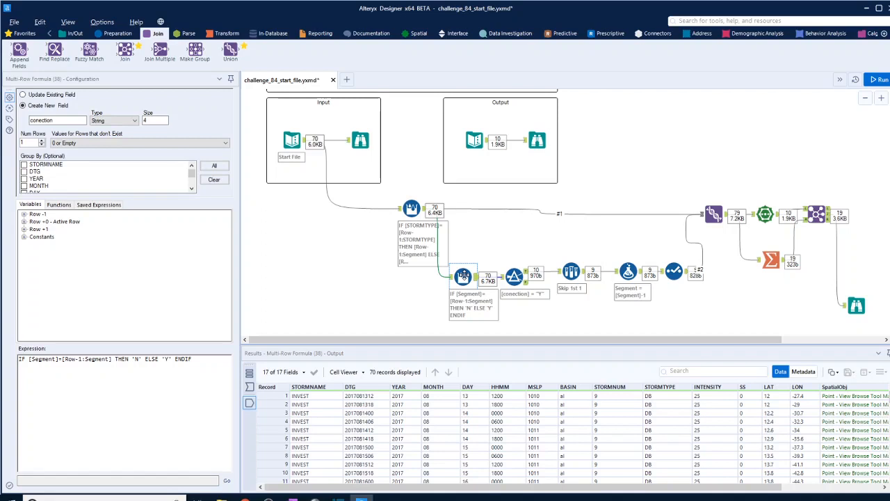
pyautogui.click(855, 306)
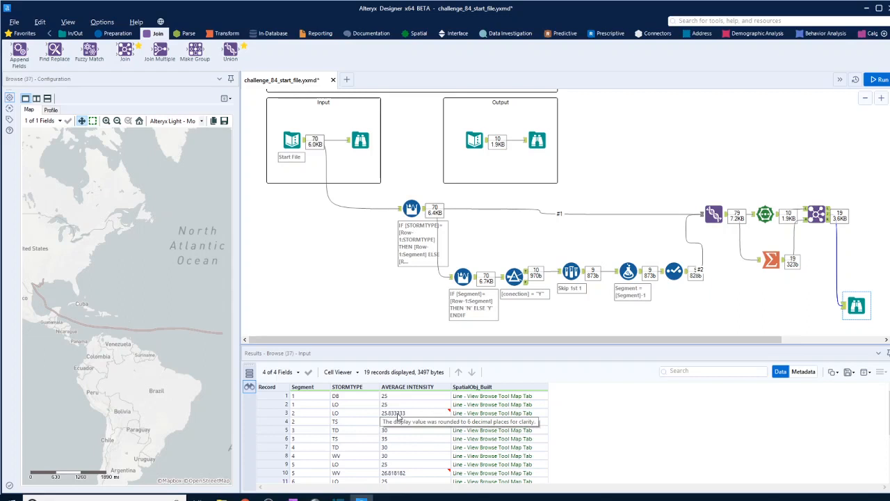
# Step: Replace Summarize's Union input with a connection from the first Multi-Row Formula tool, which numbers the storm-type segments
pyautogui.click(741, 242)
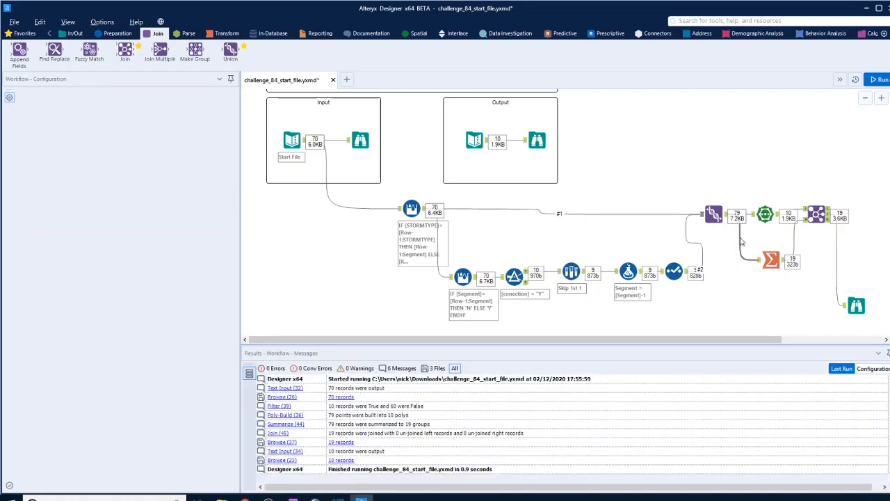
pyautogui.press('Delete')
pyautogui.moveTo(476, 277); pyautogui.dragTo(755, 262)
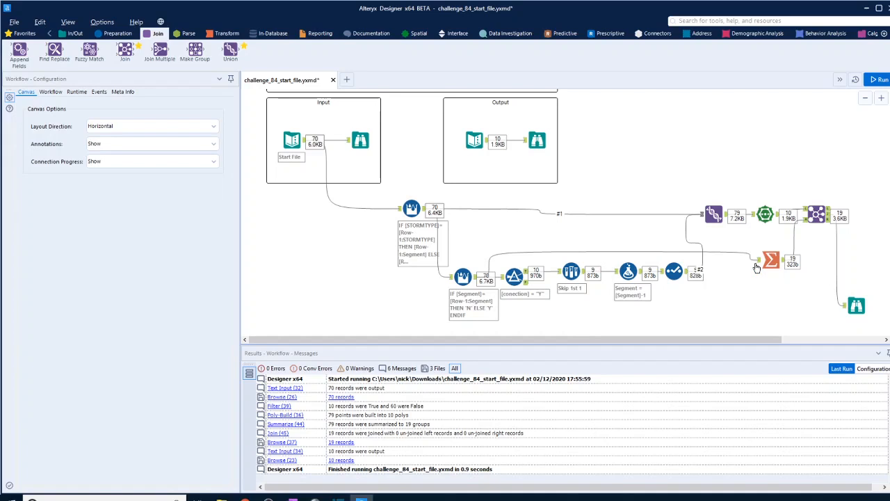
pyautogui.click(509, 254)
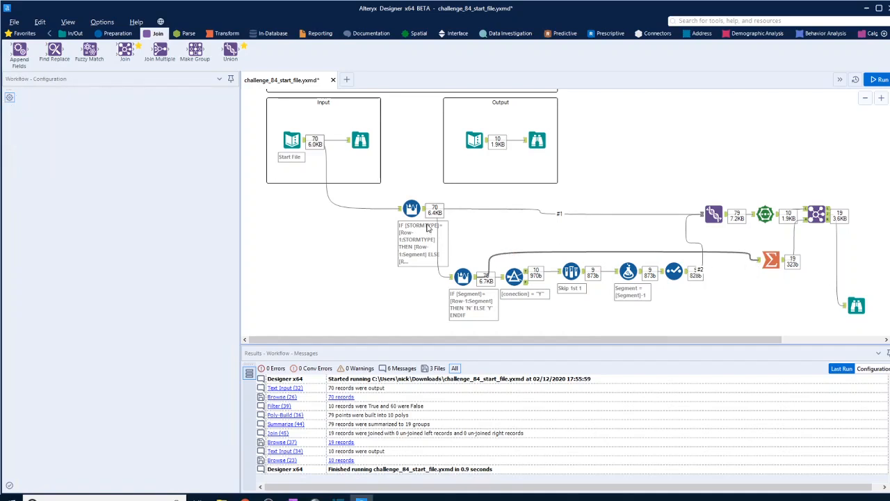
pyautogui.press('Delete')
pyautogui.moveTo(425, 208); pyautogui.dragTo(758, 260)
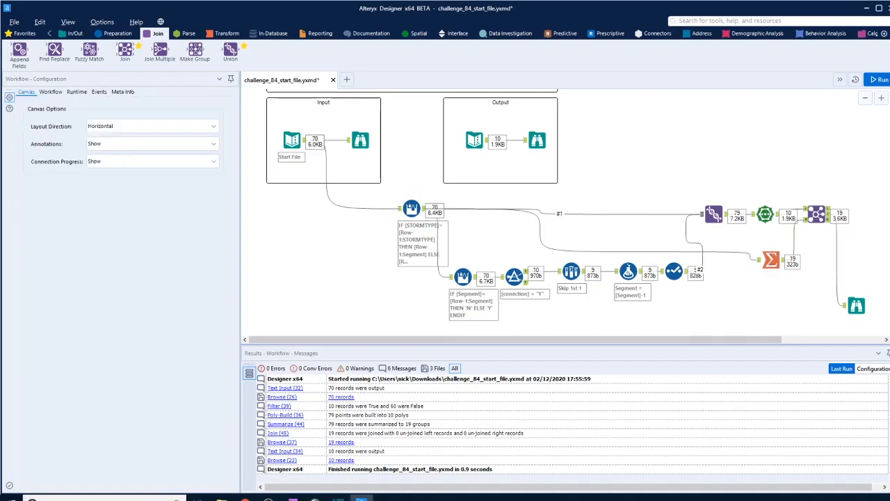
# Step: Run the rewired workflow and compare the final Browse's field names and average intensities with the expected output
pyautogui.click(878, 79)
pyautogui.click(856, 304)
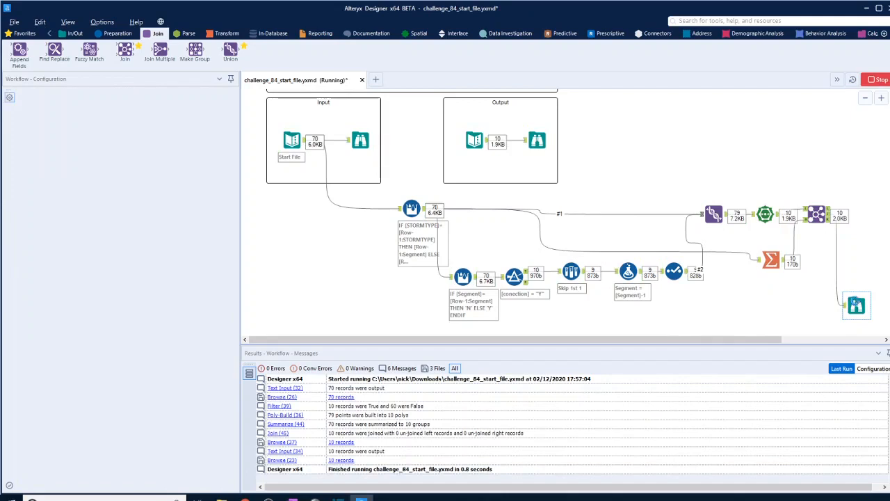
pyautogui.click(537, 141)
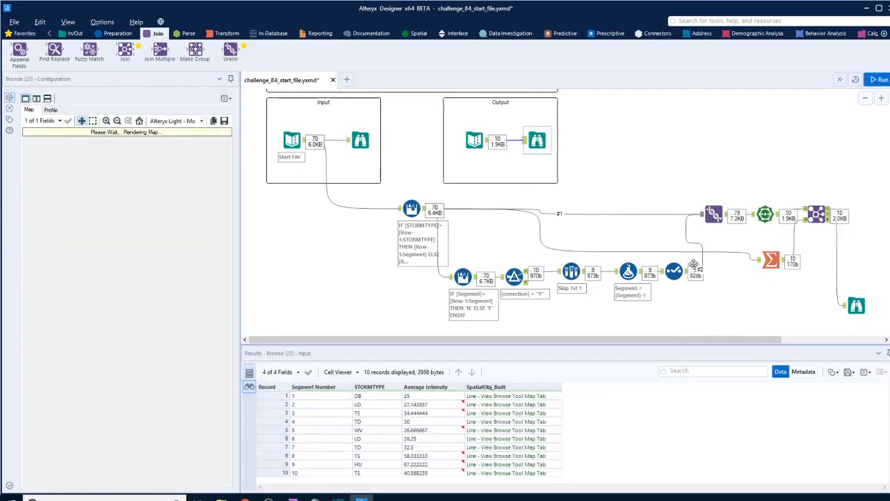
pyautogui.click(856, 305)
pyautogui.click(537, 139)
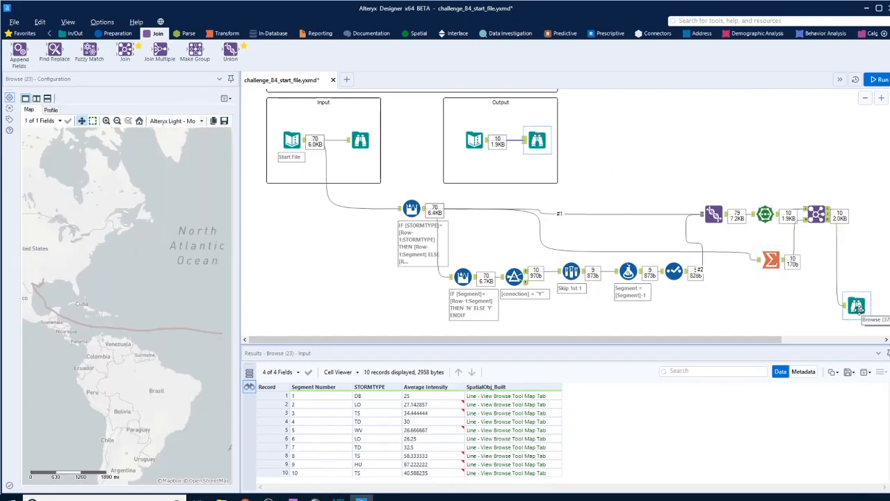
pyautogui.click(857, 307)
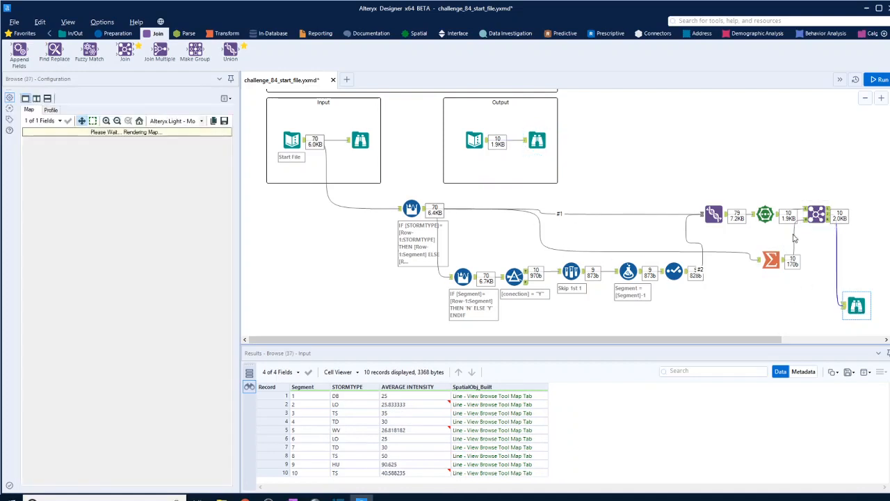
# Step: Rename the left input's Segment field to "Segment Number" in the Join tool
pyautogui.click(817, 214)
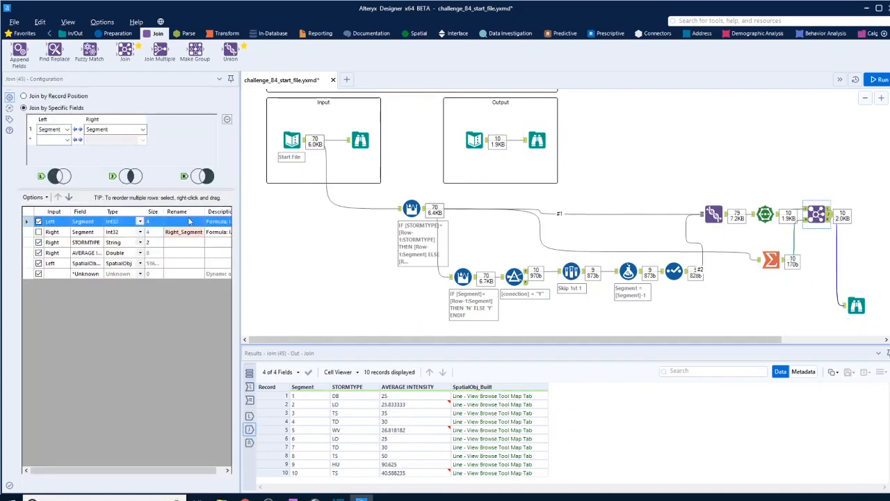
pyautogui.click(182, 221)
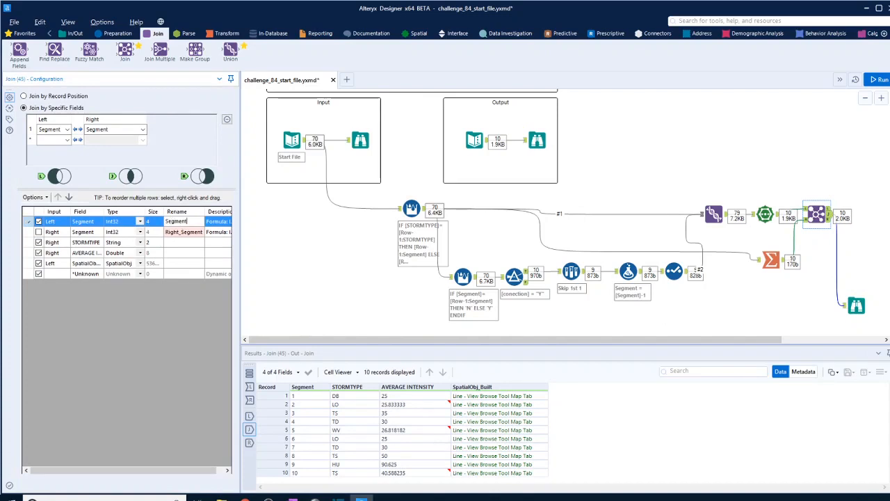
pyautogui.write('Segment number')
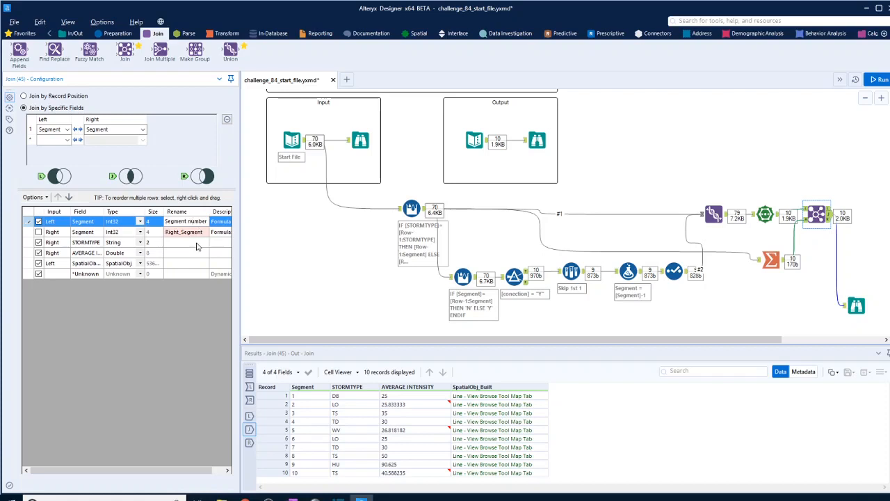
pyautogui.press('BackSpace')
pyautogui.write('N')
# Step: Run the workflow with the renamed field and check each segment's average intensity against the expected output
pyautogui.click(879, 79)
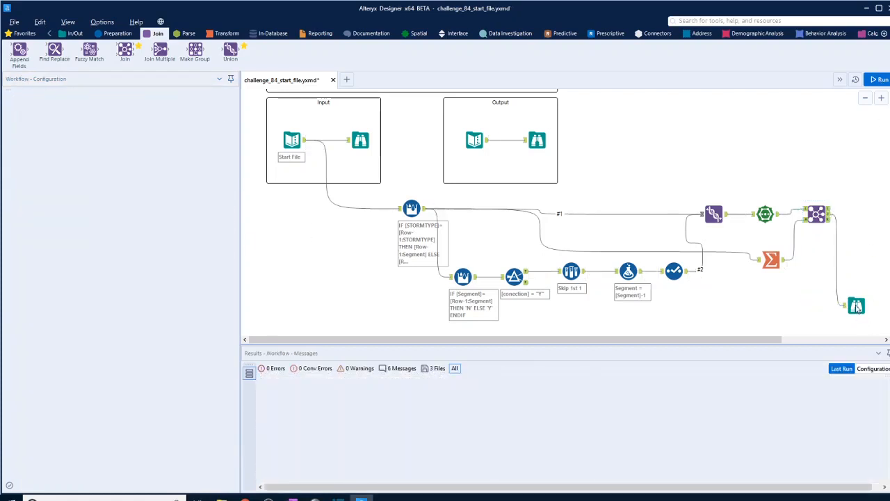
pyautogui.click(856, 305)
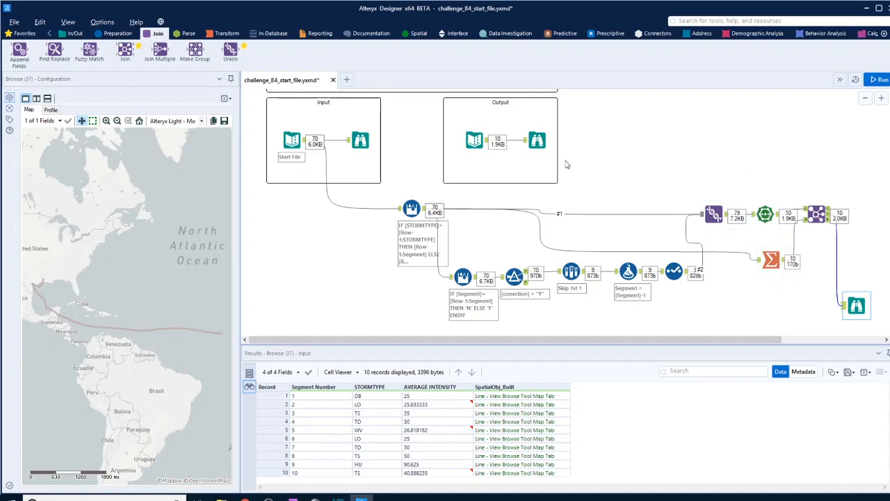
pyautogui.click(540, 142)
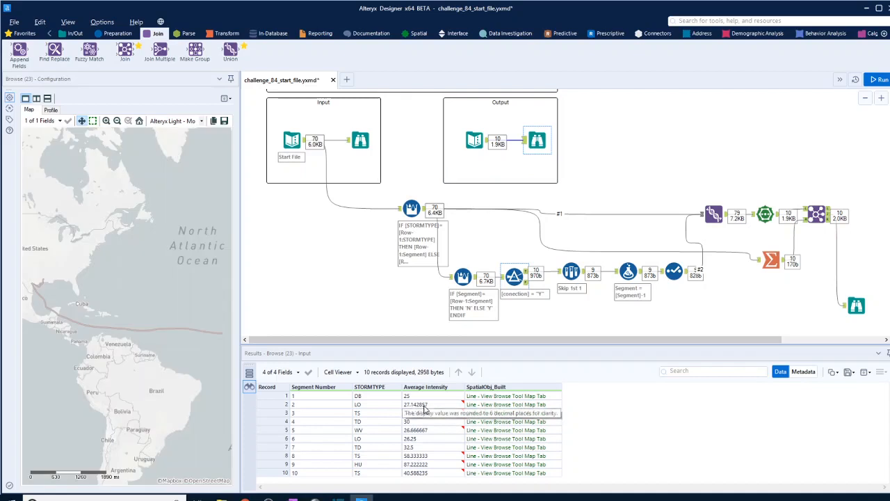
pyautogui.click(858, 307)
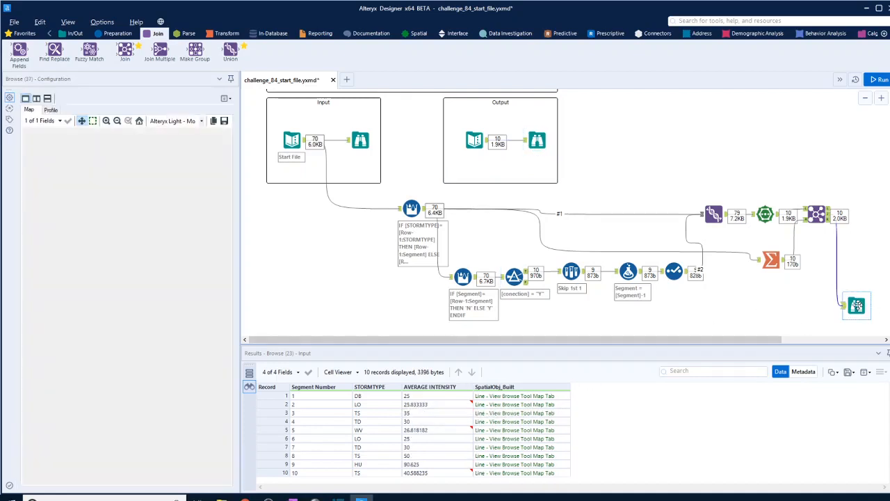
pyautogui.click(539, 142)
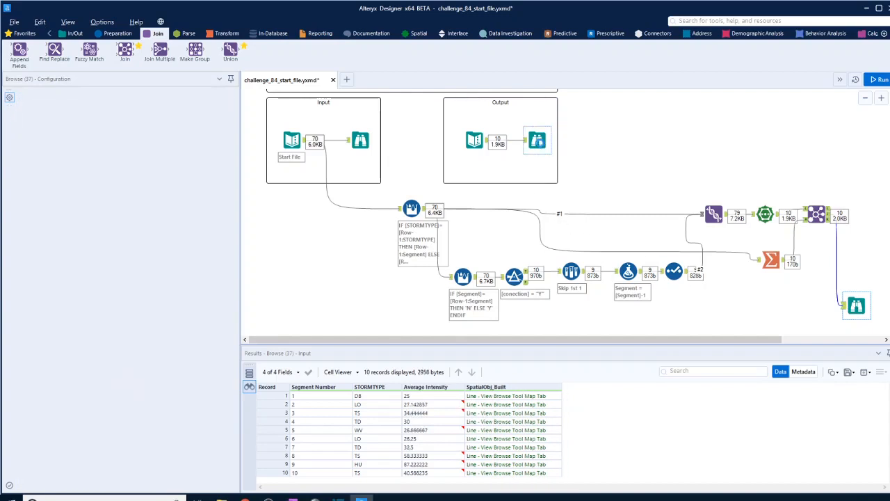
pyautogui.click(856, 306)
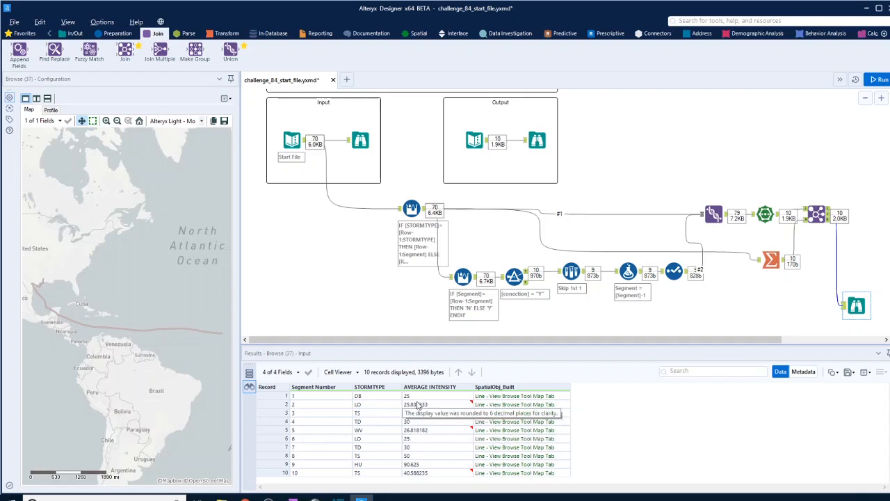
# Step: Examine the INTENSITY values of segment 3's TS records in the Summarize tool's input data
pyautogui.scroll(-1, 765, 265)
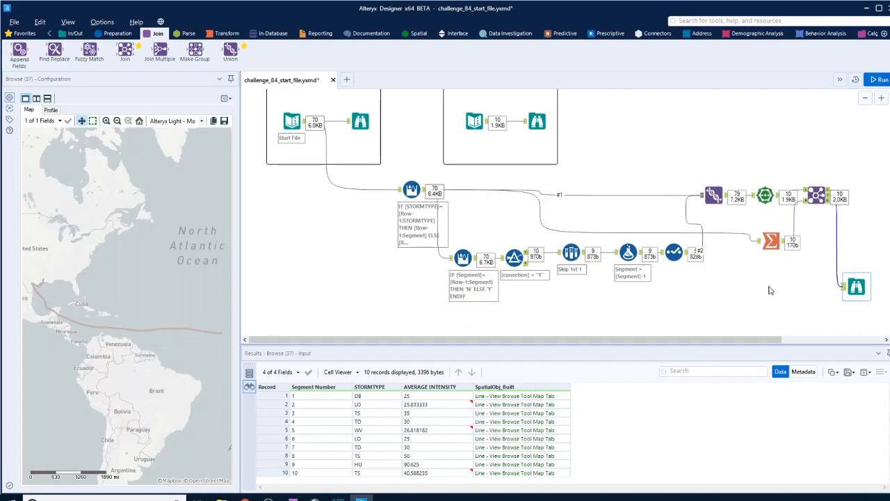
pyautogui.click(775, 249)
pyautogui.click(775, 248)
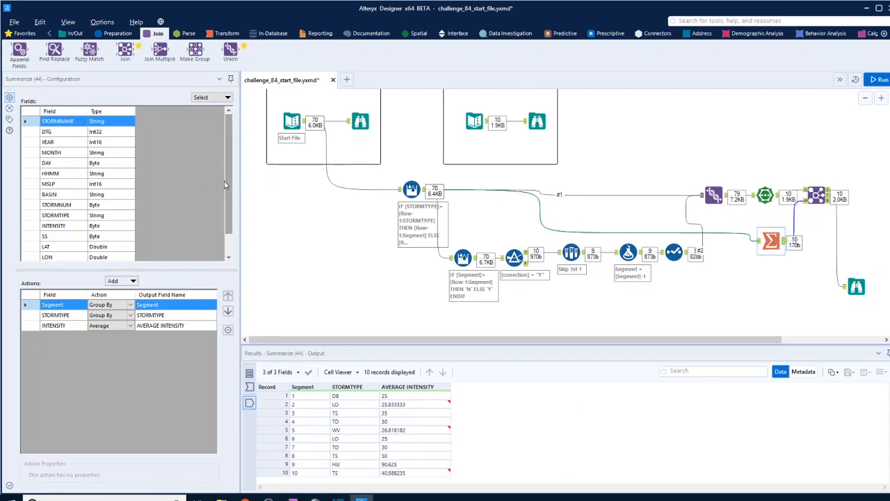
pyautogui.moveTo(634, 441); pyautogui.dragTo(640, 402)
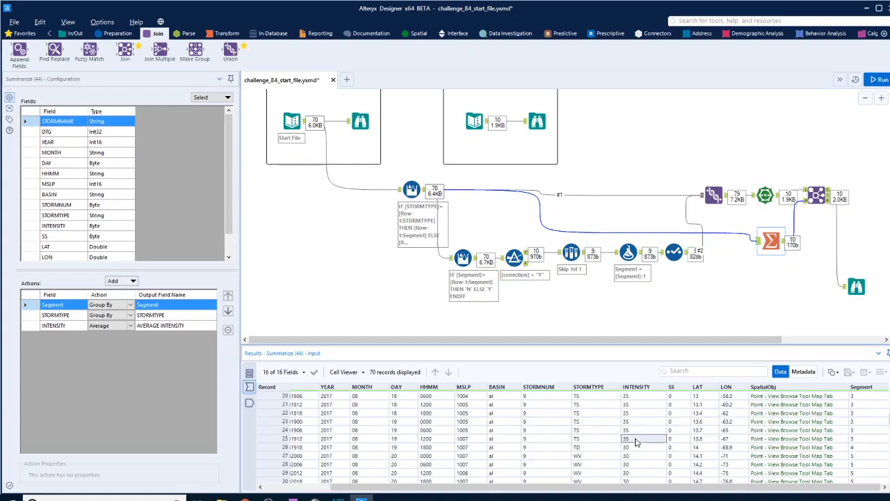
pyautogui.scroll(1, 641, 404)
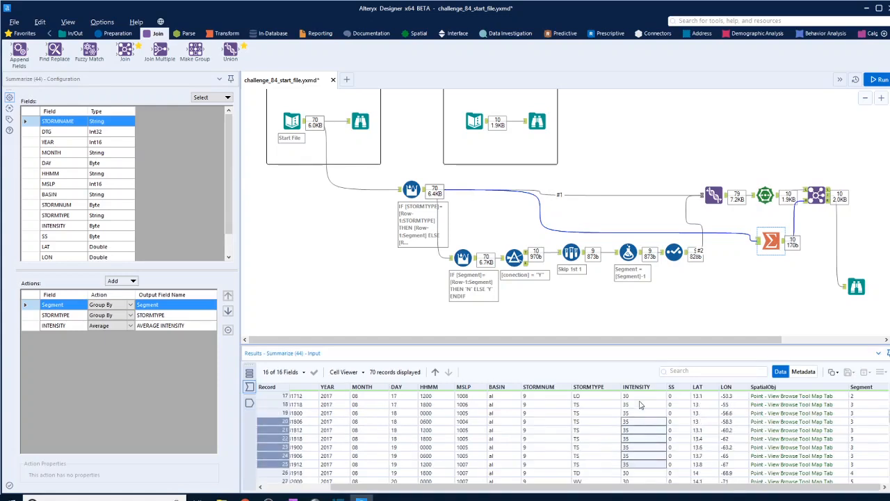
pyautogui.click(639, 407)
pyautogui.moveTo(640, 407); pyautogui.dragTo(644, 464)
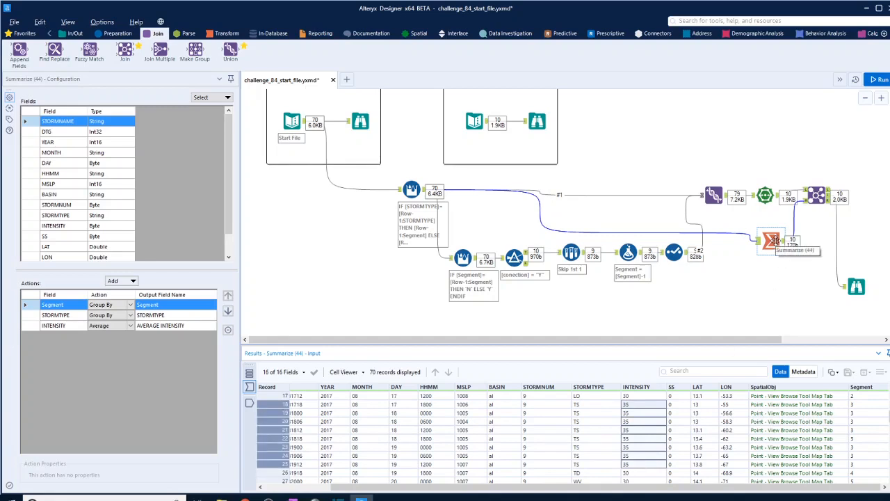
# Step: Compare segment 3's average intensity in the Summarize tool's output with the value in the expected output
pyautogui.click(773, 241)
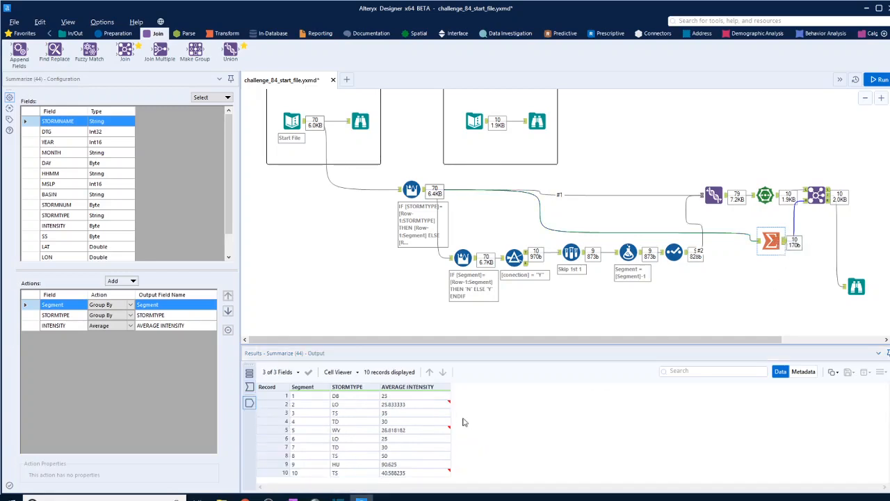
pyautogui.click(393, 415)
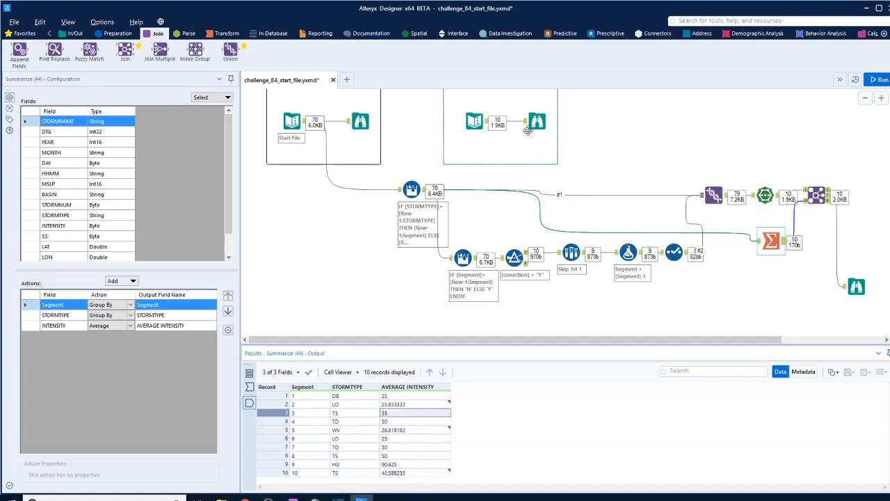
pyautogui.click(537, 122)
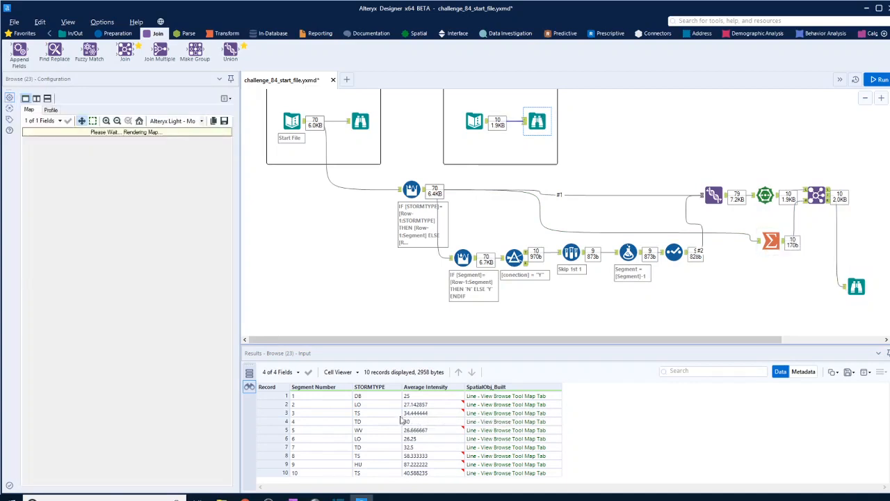
# Step: Check segment 8's expected average intensity against the INTENSITY values of its TS records in the Summarize tool's input data
pyautogui.click(412, 457)
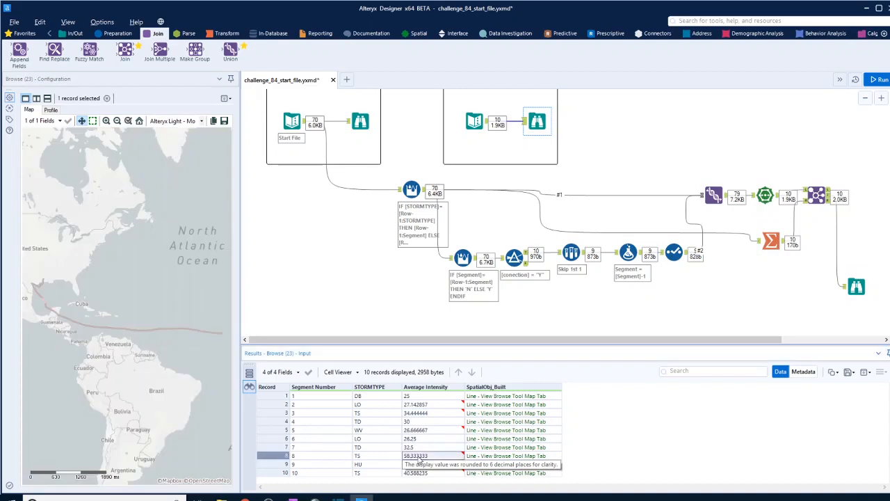
pyautogui.click(768, 242)
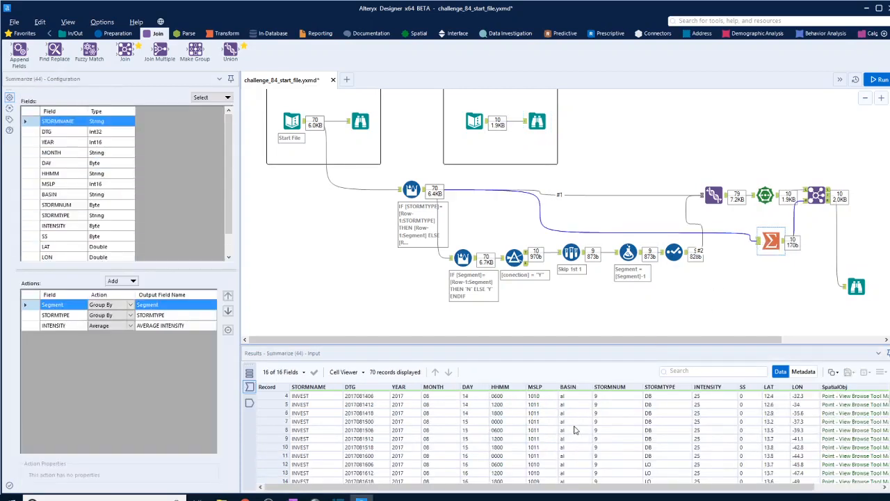
pyautogui.scroll(-14, 575, 430)
pyautogui.hscroll(2, 633, 487)
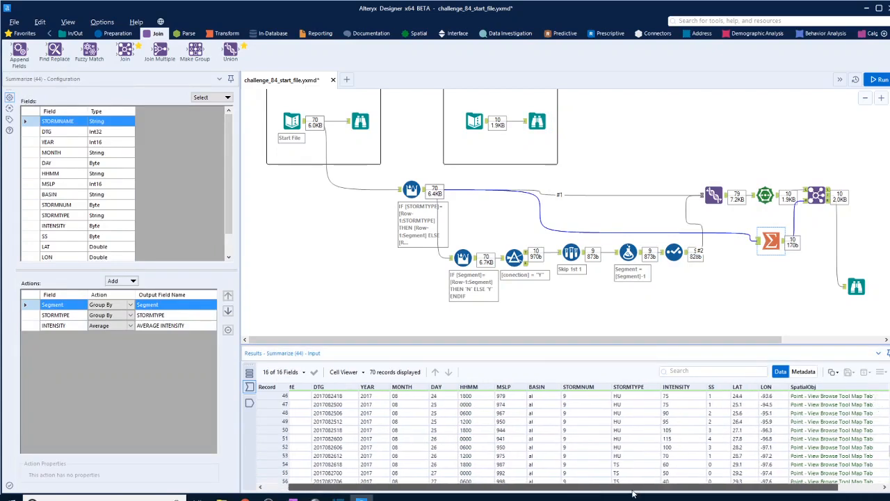
pyautogui.moveTo(633, 493); pyautogui.dragTo(676, 490)
pyautogui.scroll(3, 657, 442)
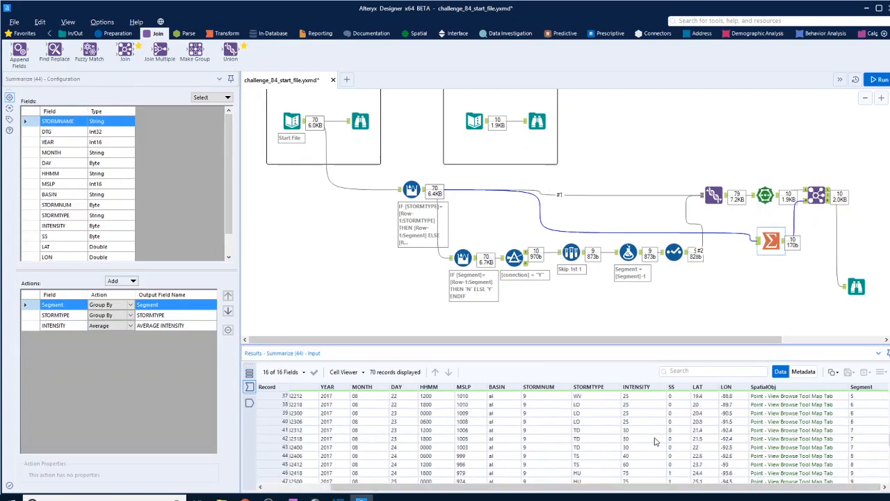
pyautogui.click(633, 457)
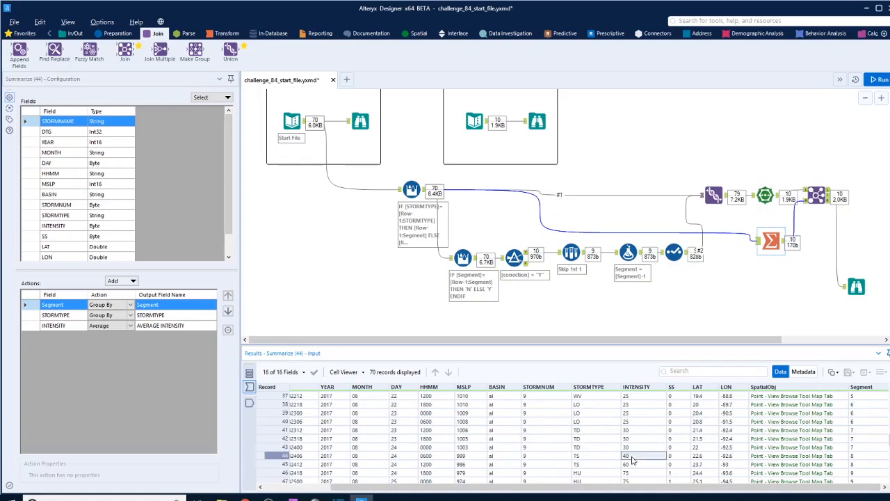
pyautogui.moveTo(632, 460); pyautogui.dragTo(633, 464)
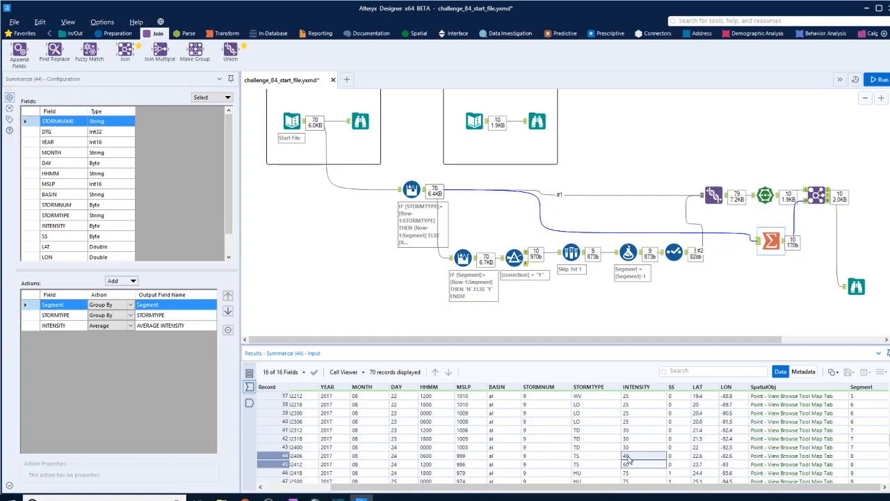
pyautogui.moveTo(682, 493); pyautogui.dragTo(595, 490)
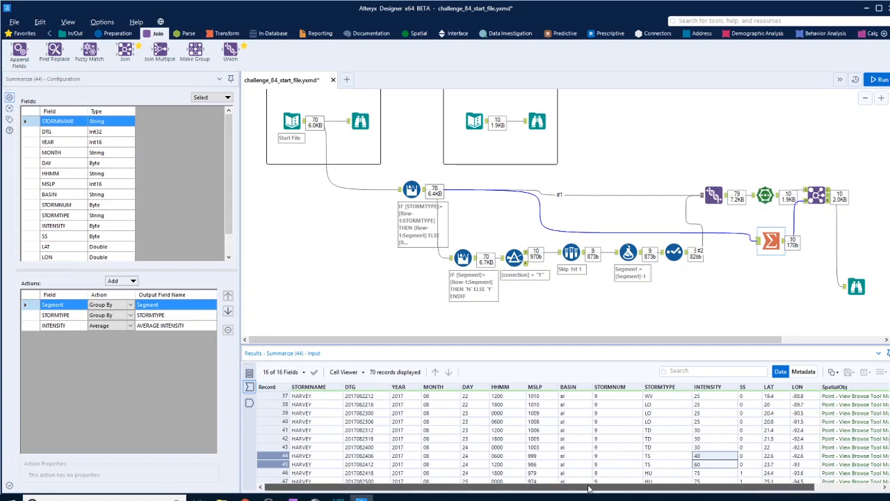
# Step: Compare the final Browse's segment numbers, storm types and average intensities with the expected output once more
pyautogui.click(857, 287)
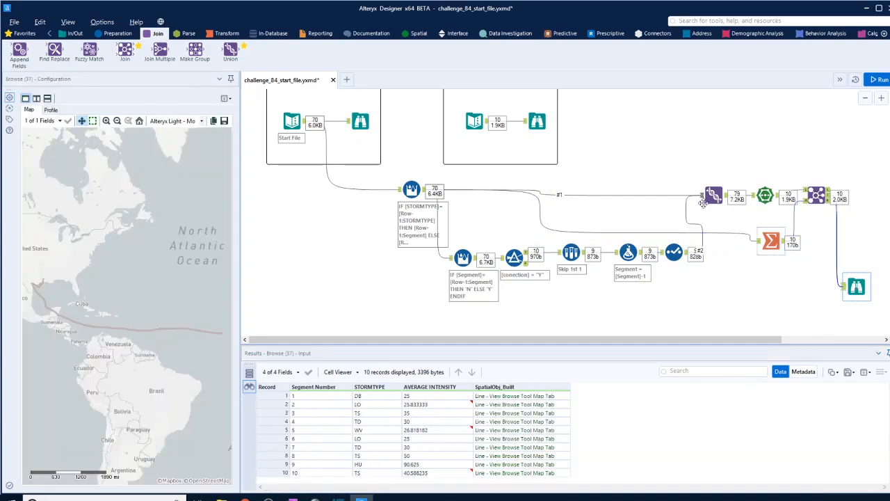
pyautogui.click(539, 124)
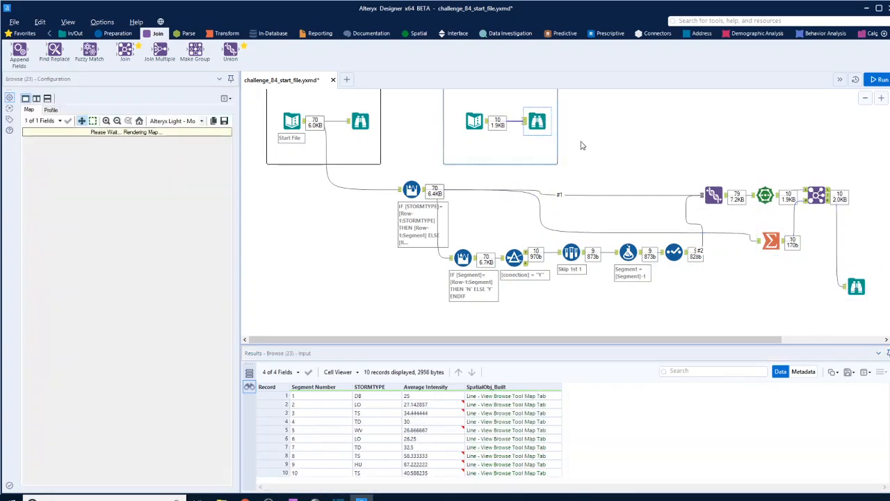
pyautogui.click(855, 285)
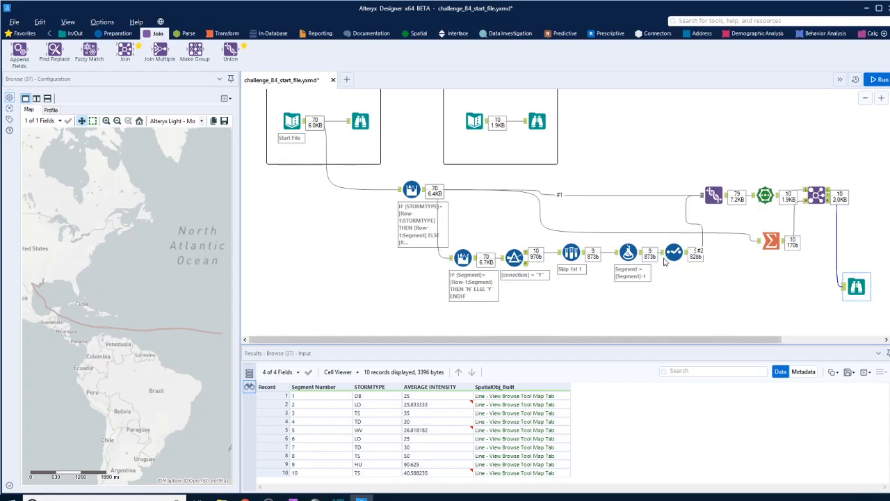
pyautogui.click(541, 123)
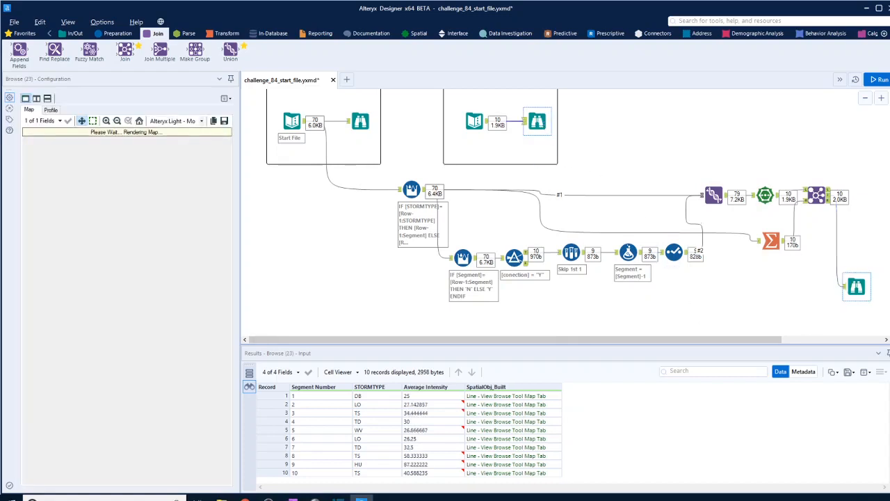